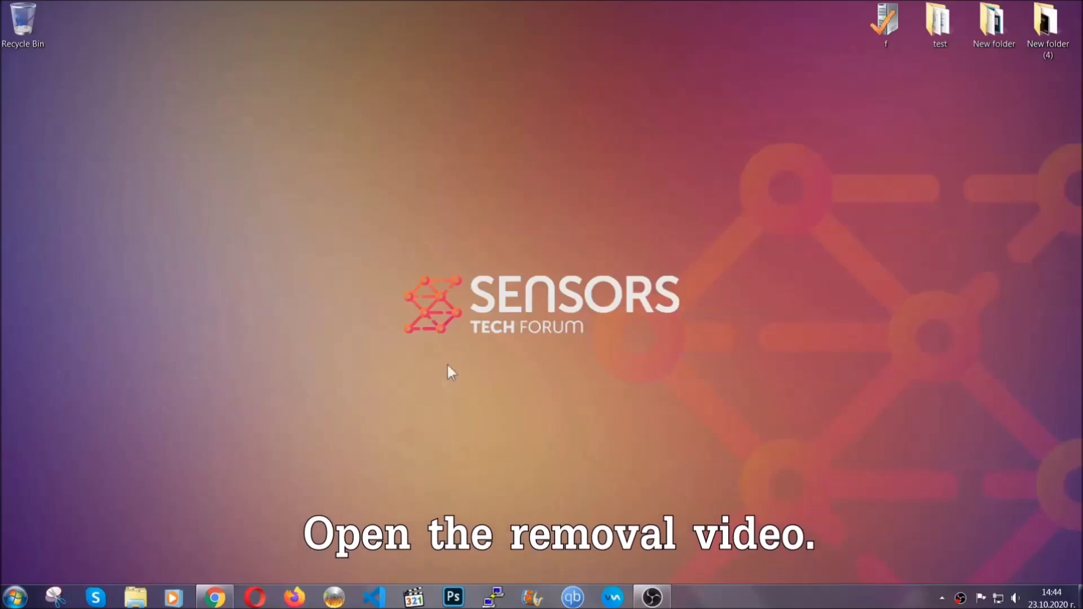
- Bring the Chrome window with the 'How to Remove a Ransomware Virus (Windows)' YouTube video to the front
click(215, 598)
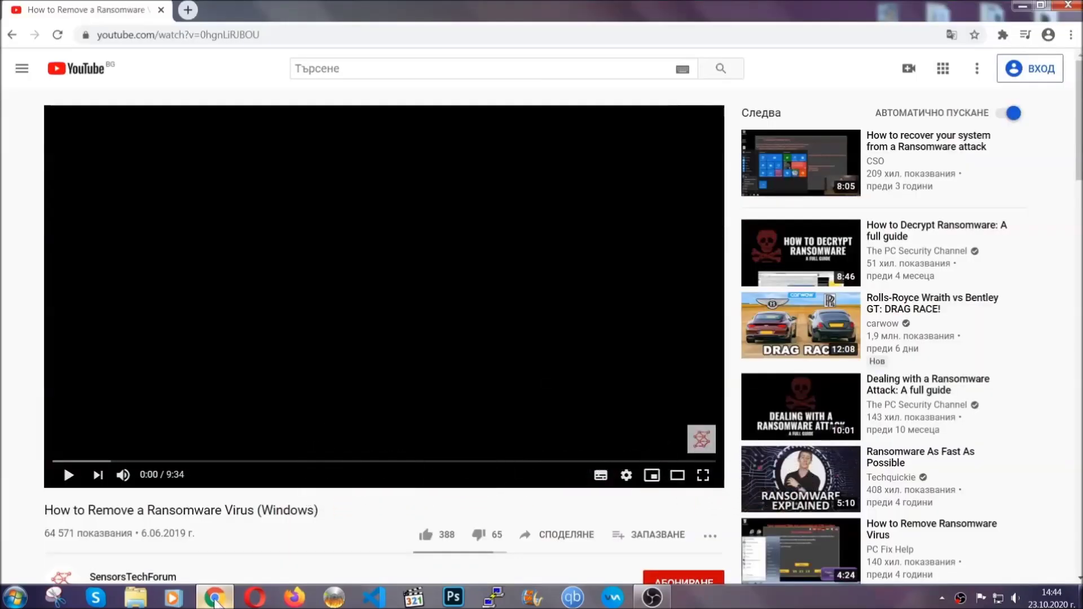
- Open the sensorstechforum article from the video description and launch the downloaded SpyHunter-Installer.exe
scroll(194, 459, down, 3)
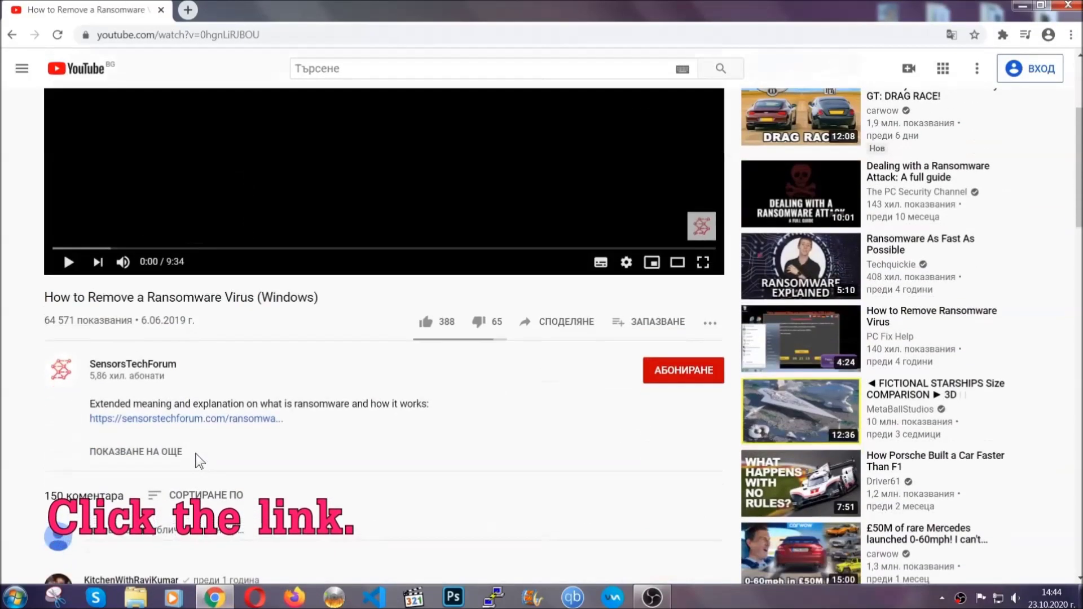
click(215, 421)
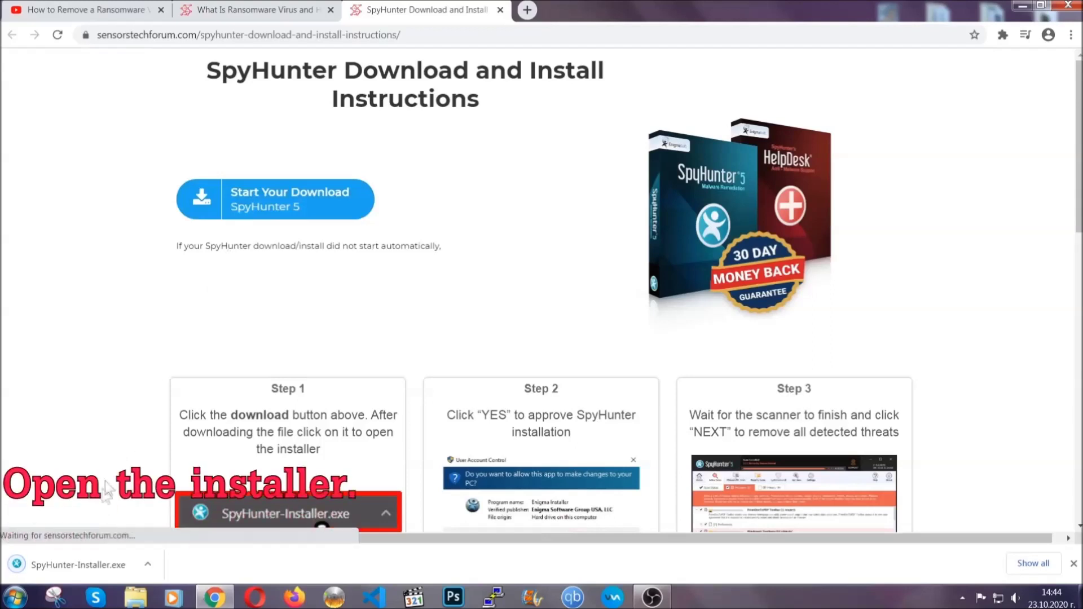
click(76, 562)
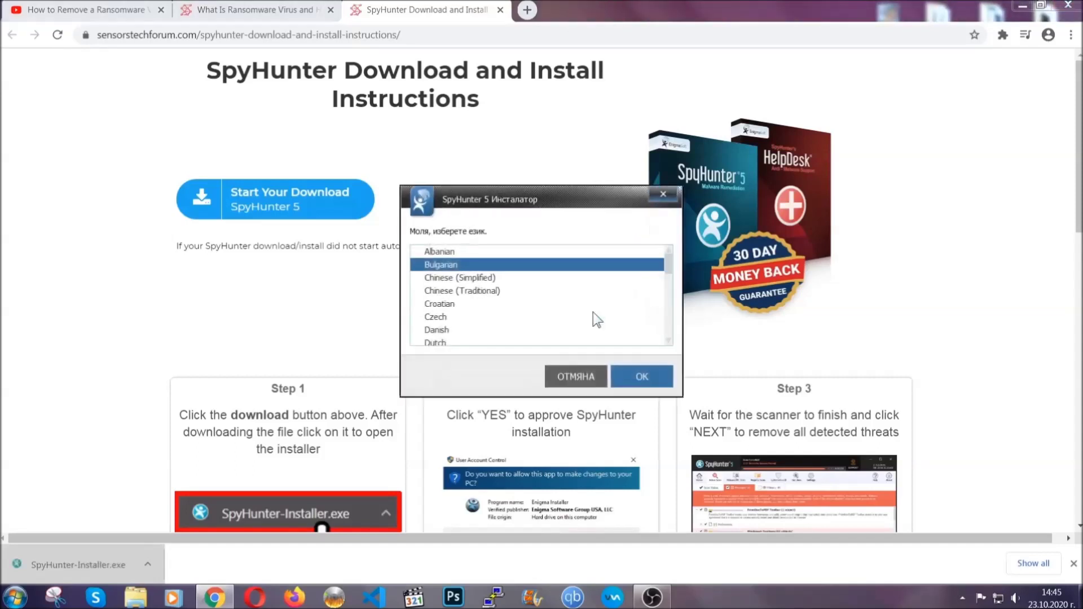
- Install SpyHunter 5 in English, accepting the EULA and Privacy Policy, and finish setup
scroll(558, 313, down, 2)
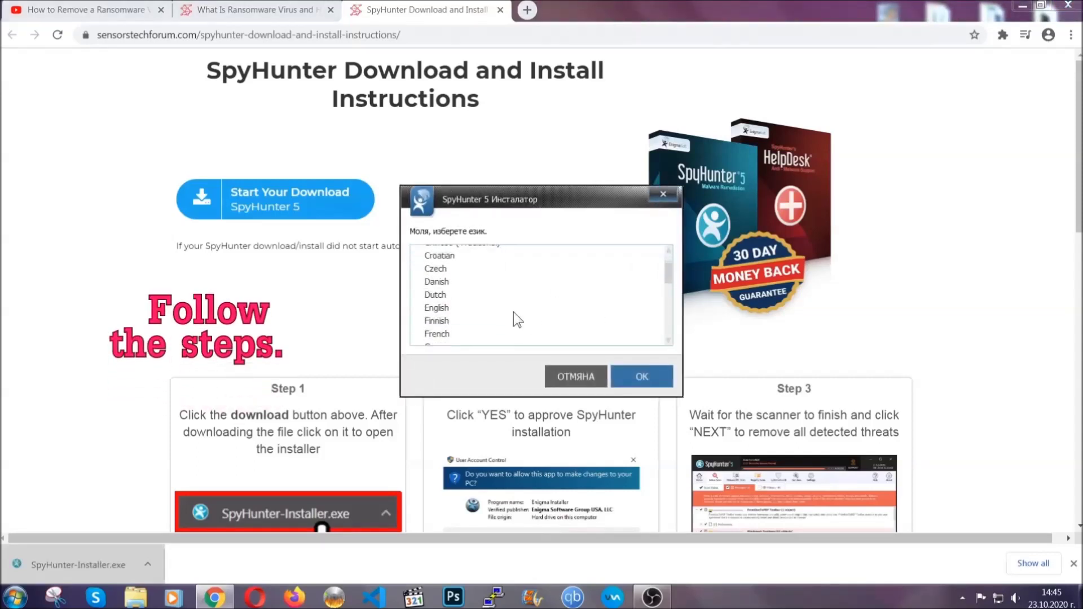
click(510, 309)
click(641, 376)
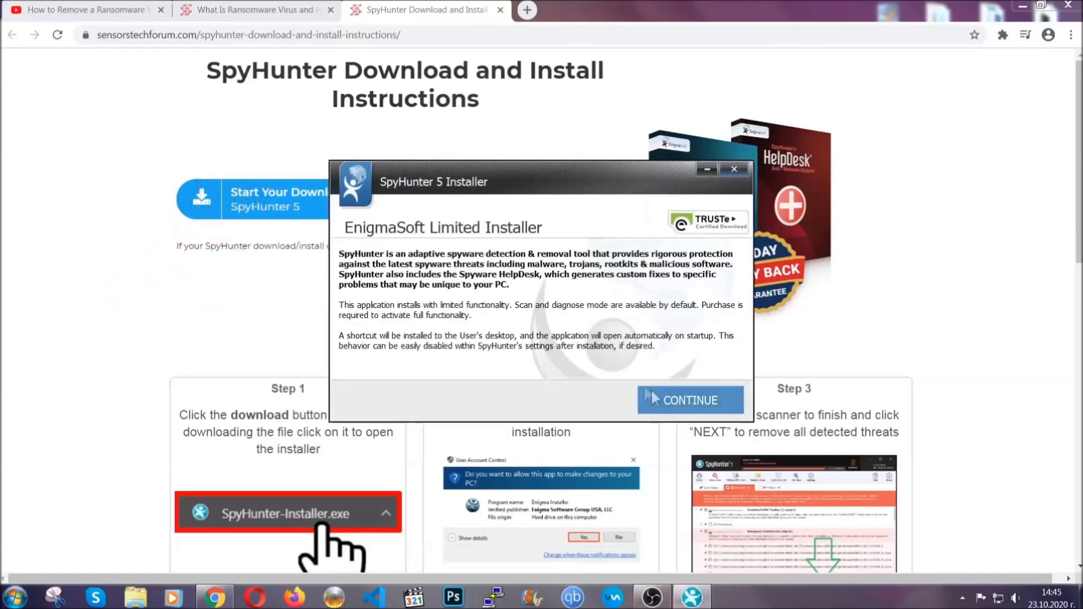
click(651, 395)
click(621, 365)
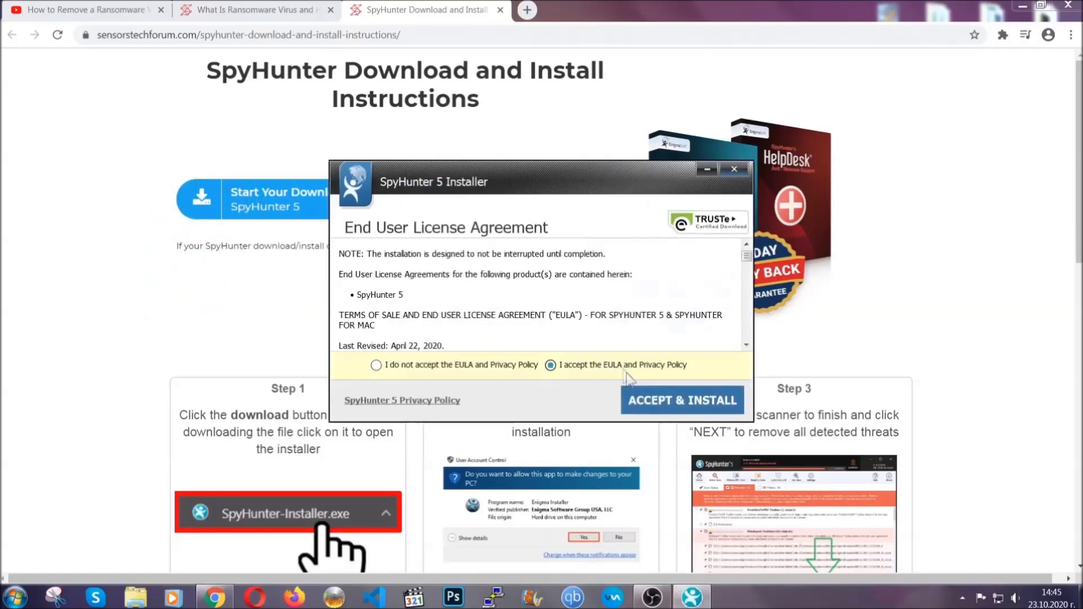
click(647, 400)
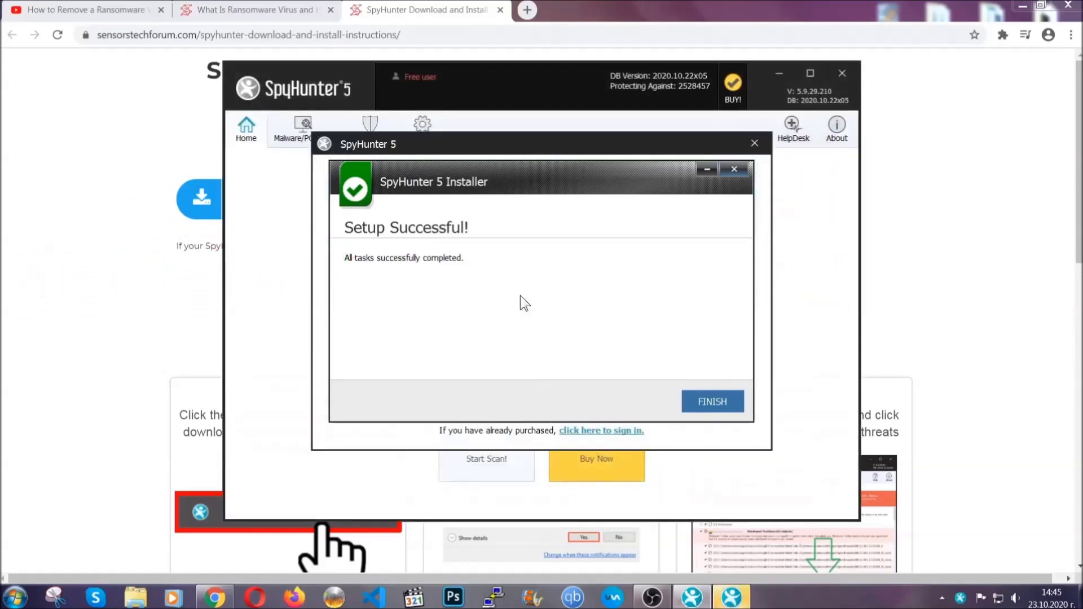
click(692, 404)
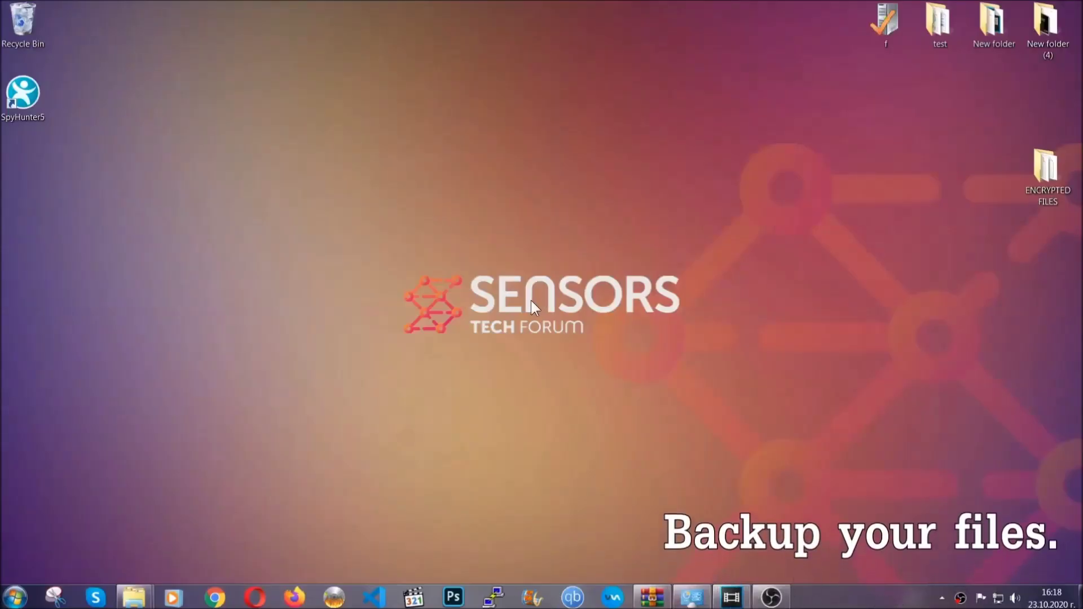
- Select and copy the six .efji files in the ENCRYPTED FILES folder
double_click(1040, 173)
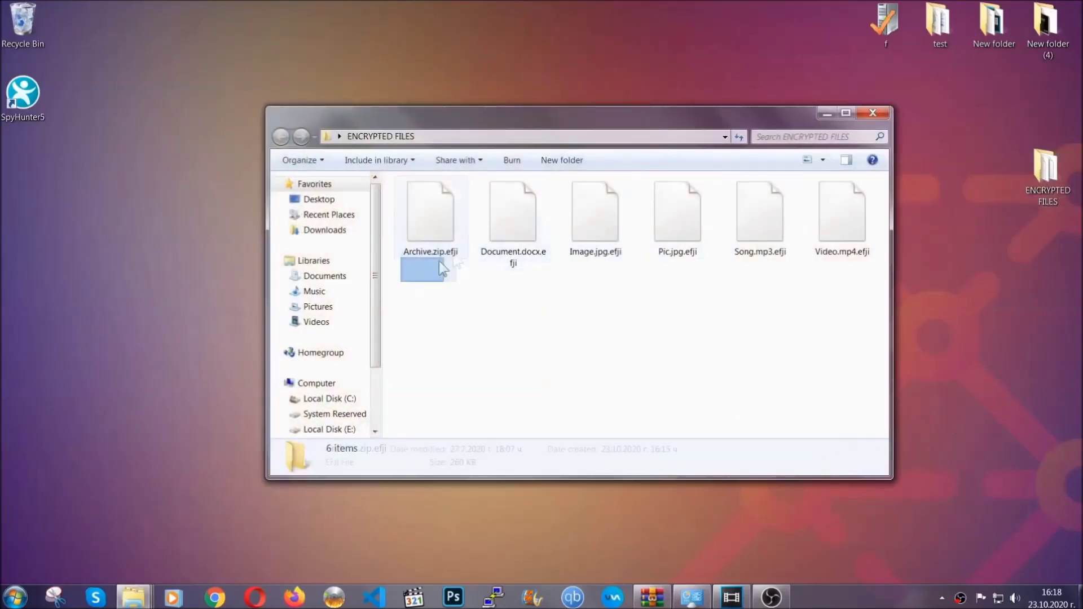
drag(443, 269, 847, 201)
right_click(847, 200)
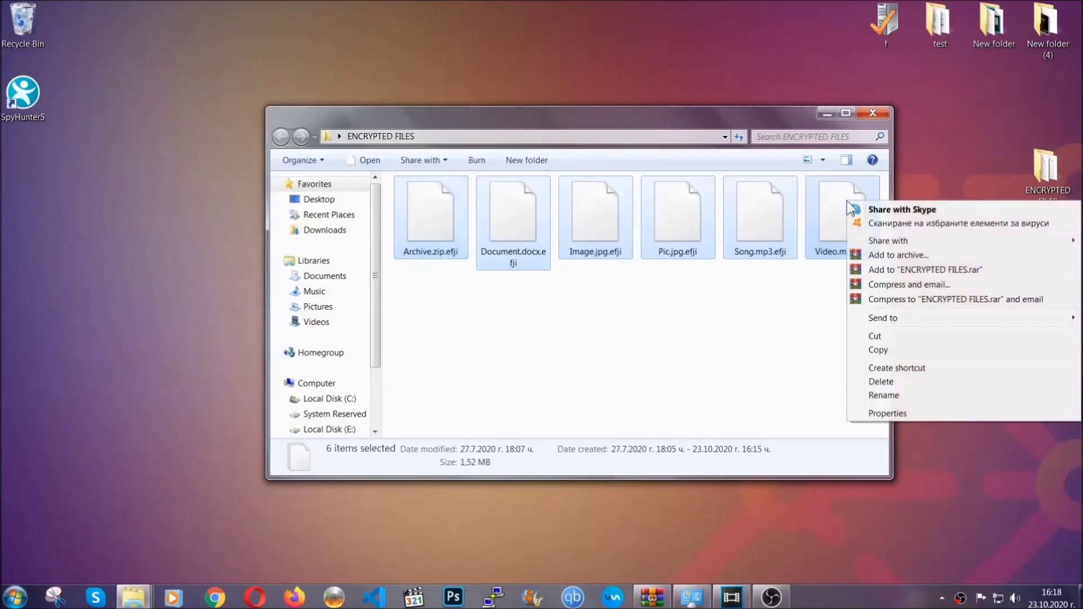
click(877, 350)
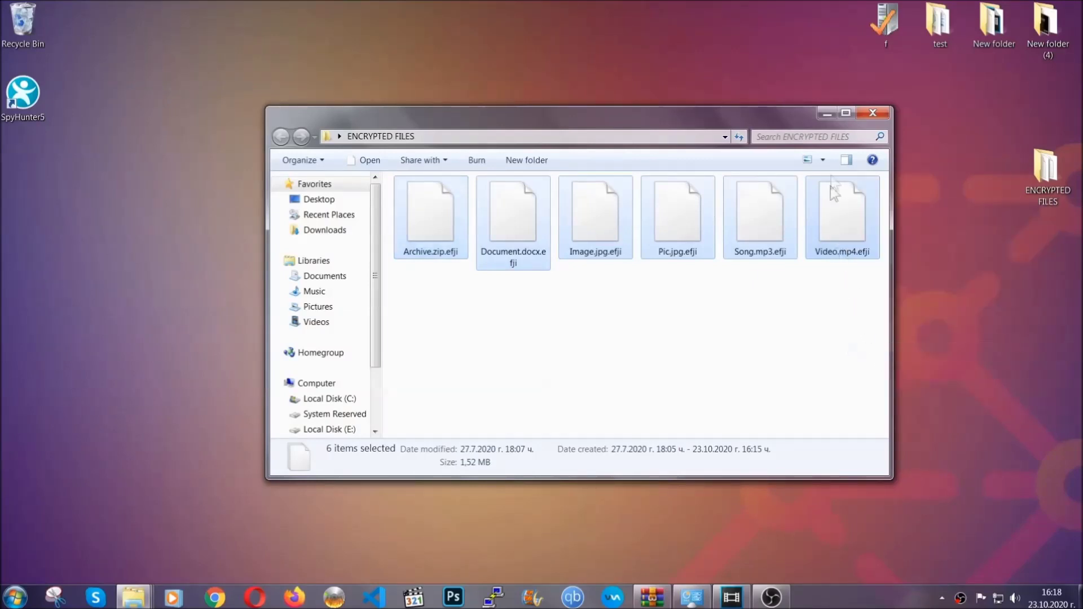
- Paste the six files onto FLASH DRIVE (H:) and close the Explorer window
click(827, 114)
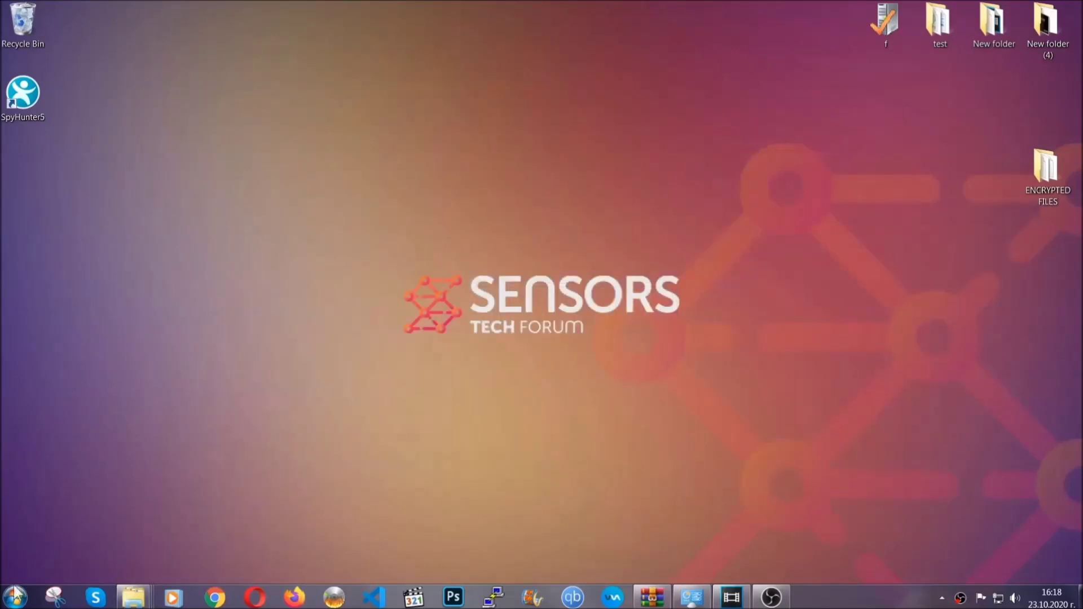
click(14, 597)
click(206, 424)
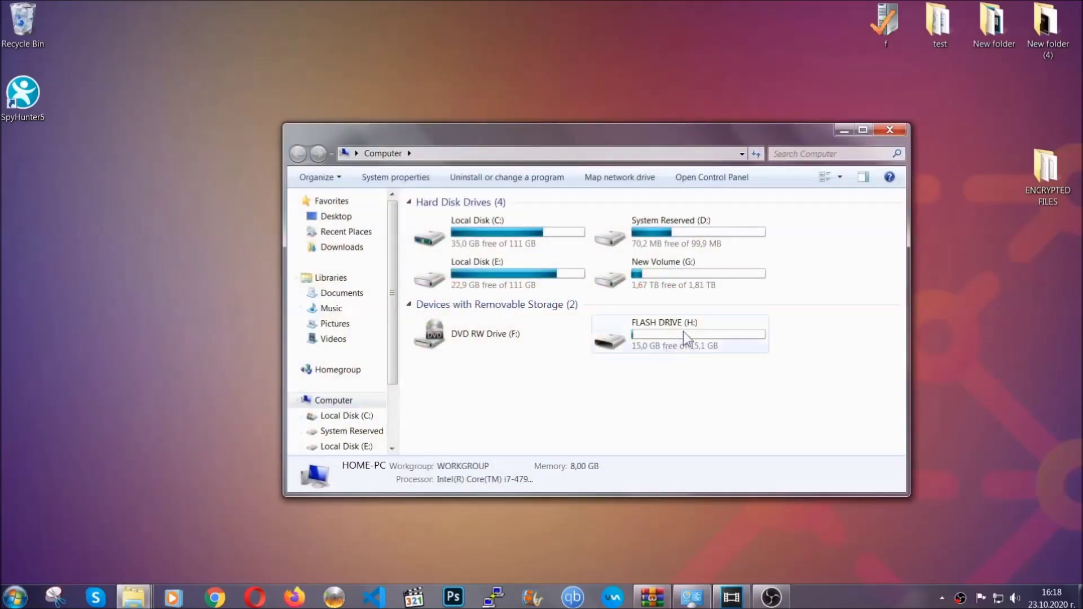
double_click(682, 331)
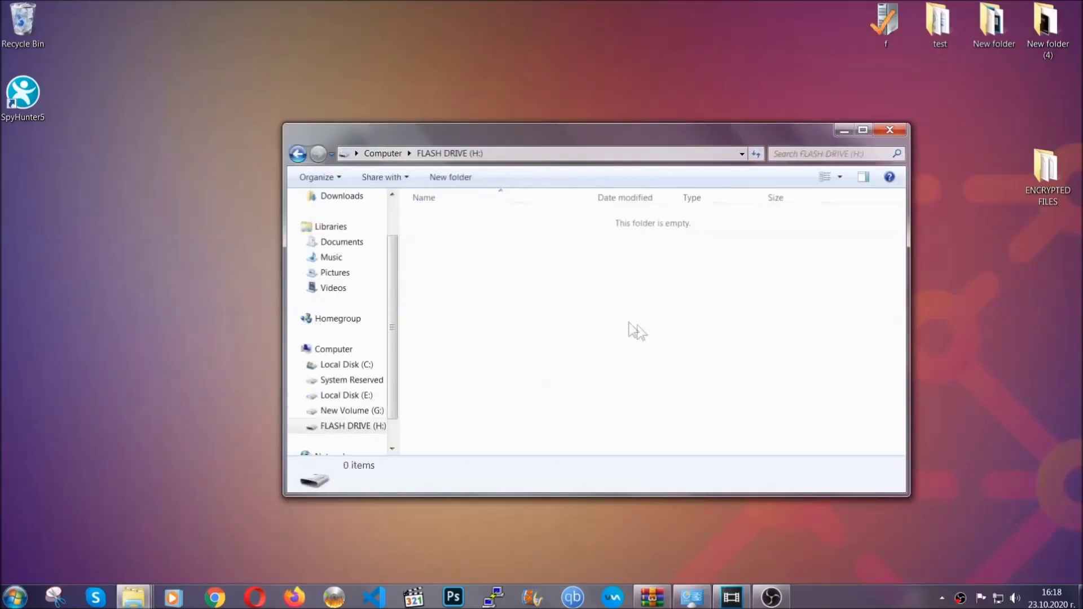
right_click(466, 253)
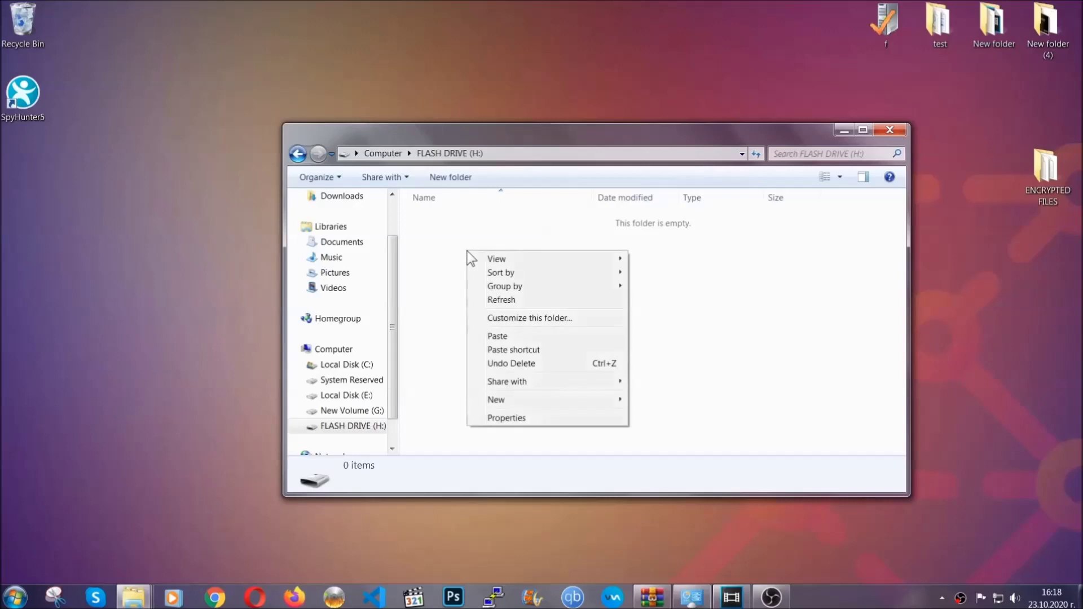
click(493, 337)
click(493, 337)
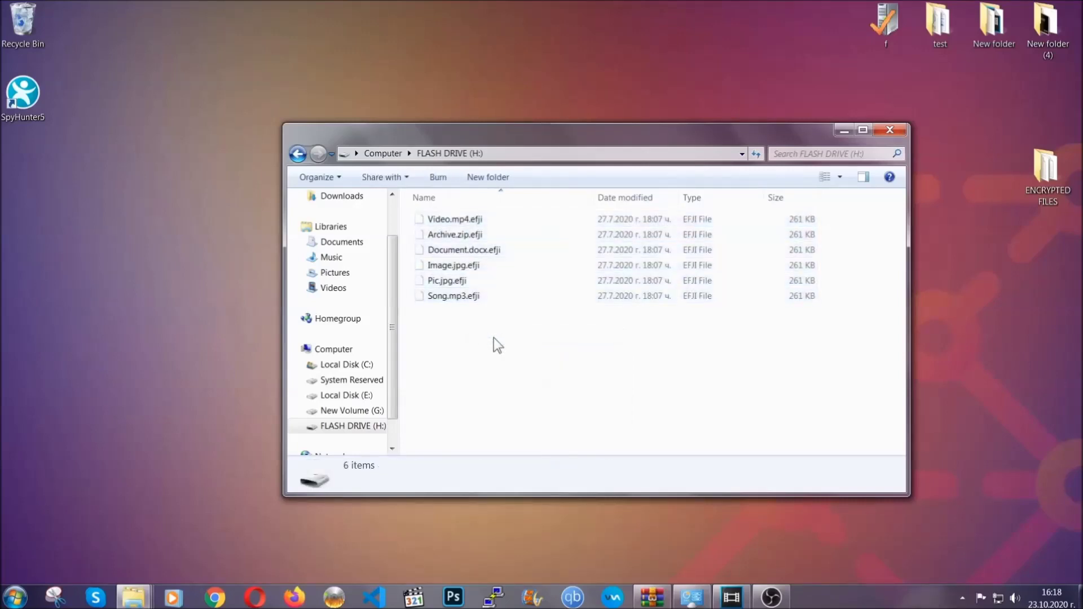
click(890, 131)
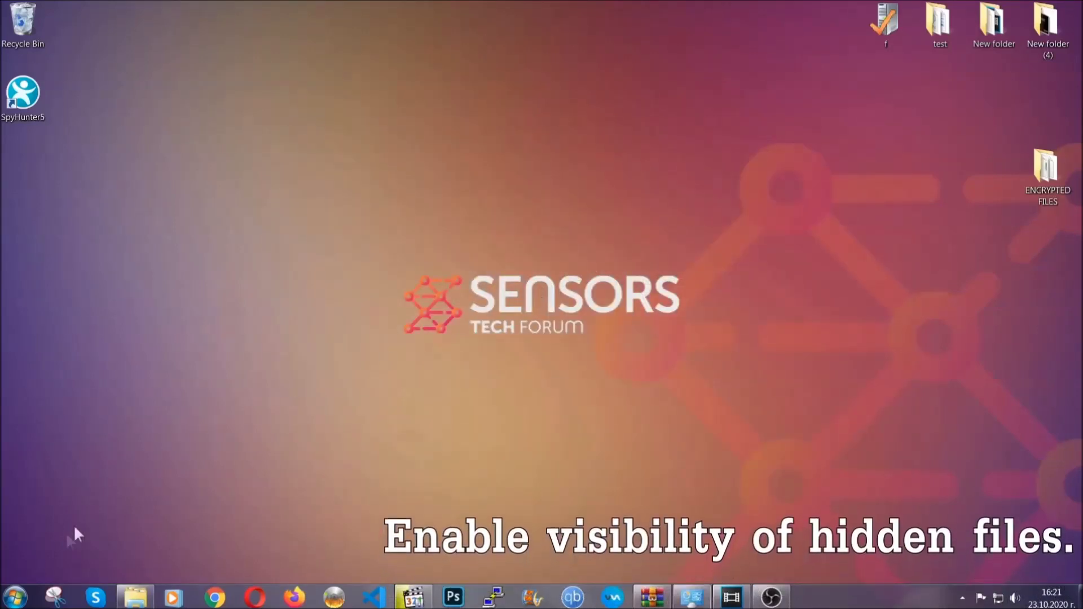
- Search 'hidden files and folders' and enable Show hidden files, folders, and drives
click(14, 596)
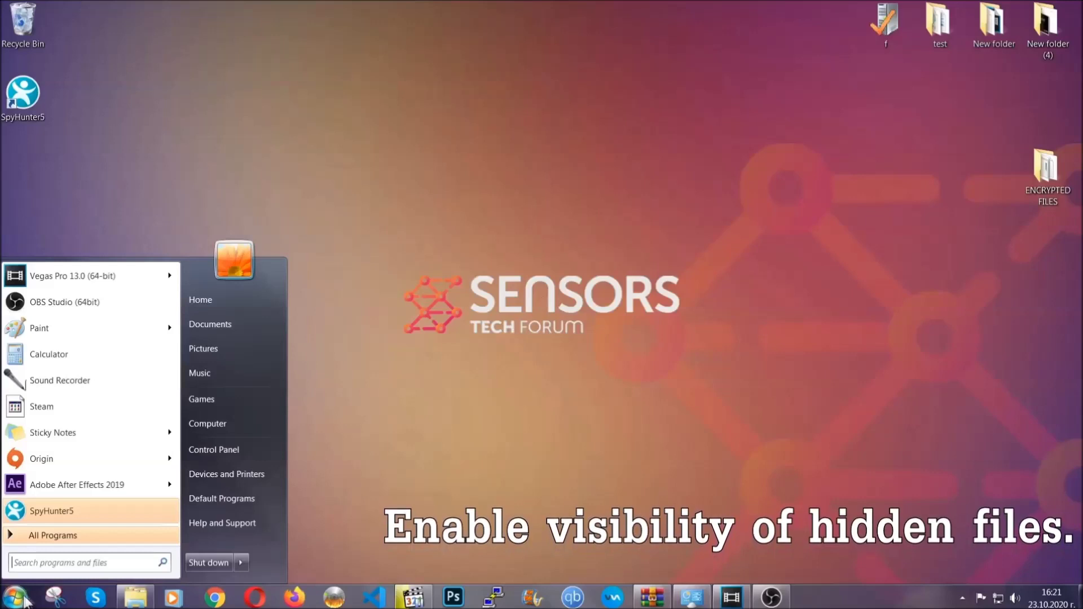
click(46, 551)
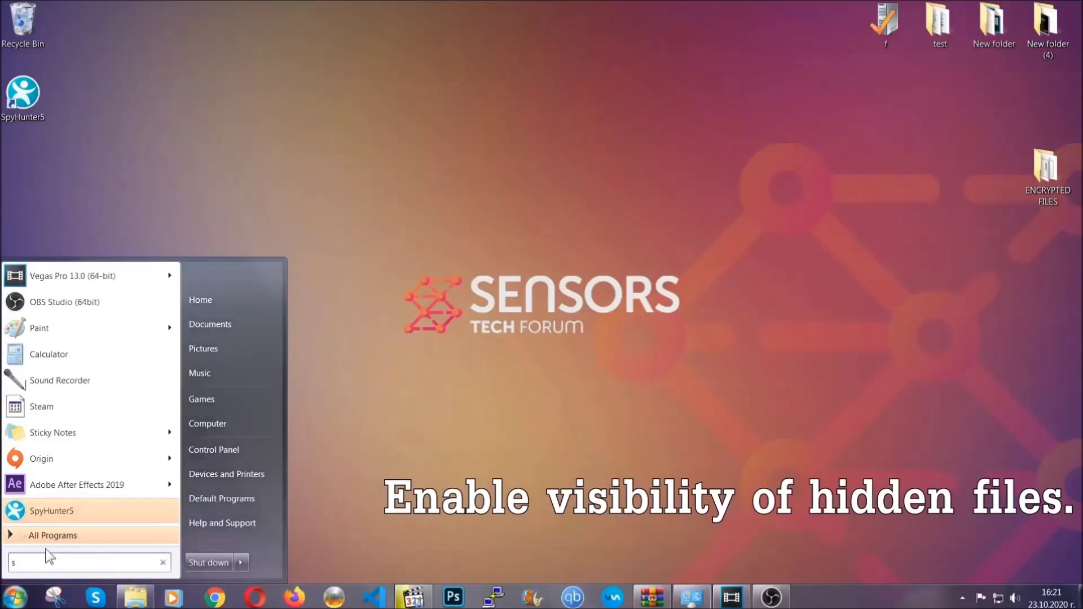
text(showh)
key(BackSpace)
text(hidden f)
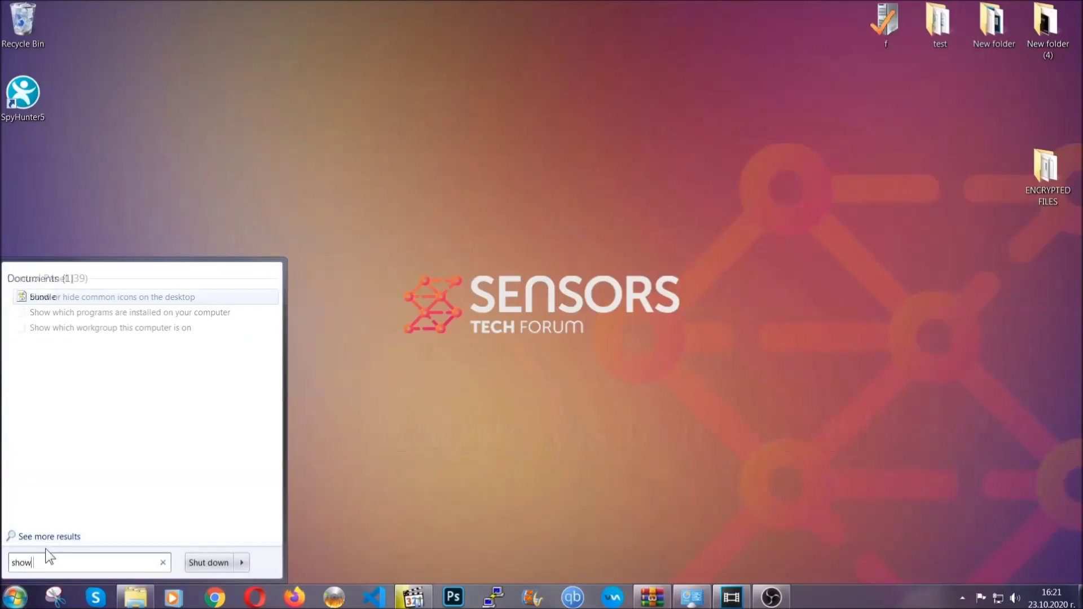
text(iles and folders)
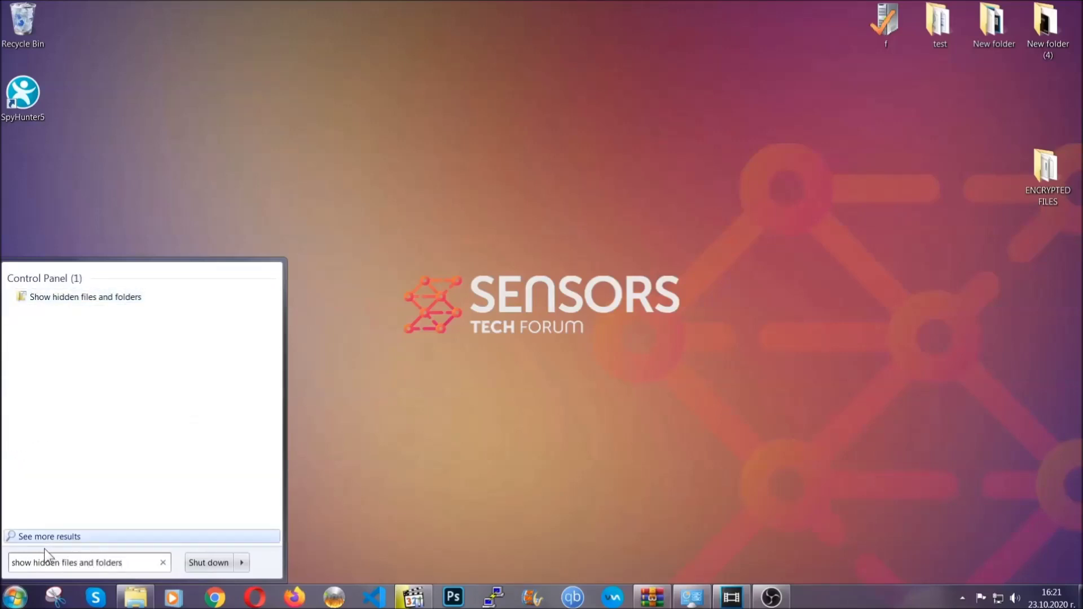
click(128, 299)
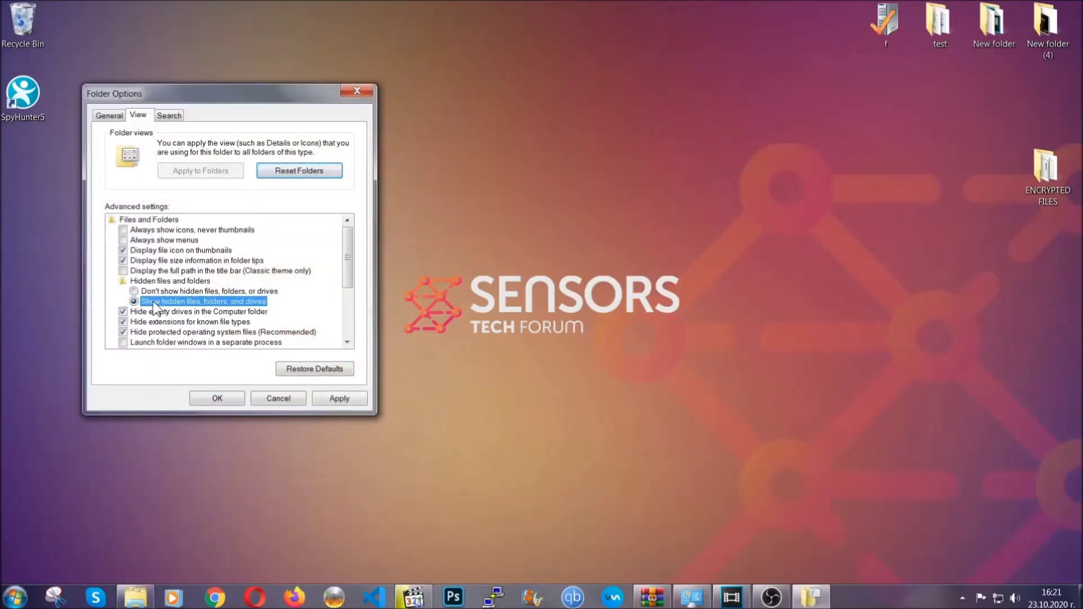
click(335, 402)
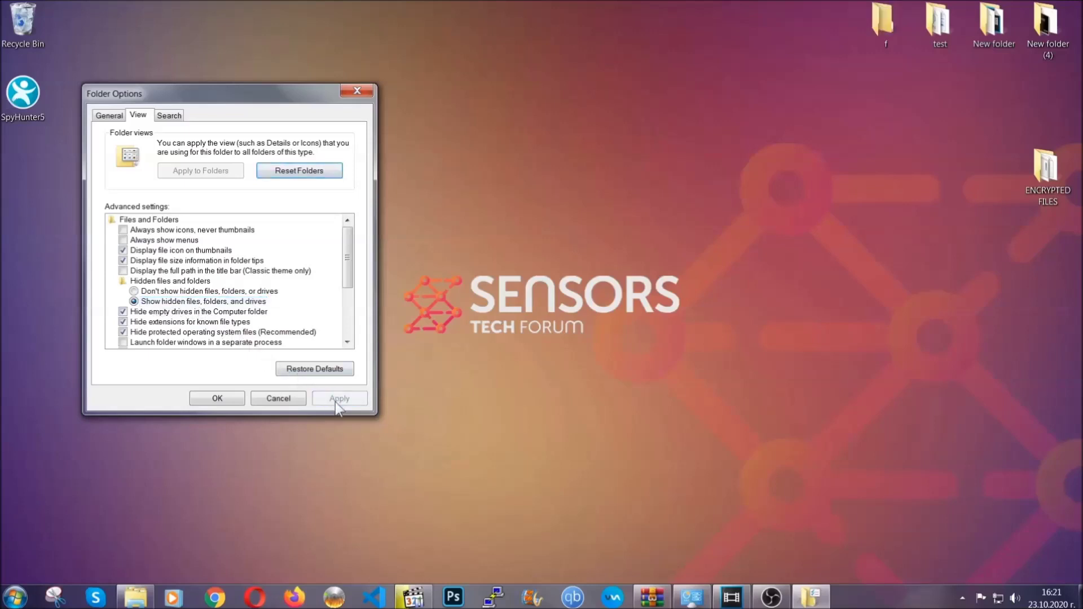
click(217, 398)
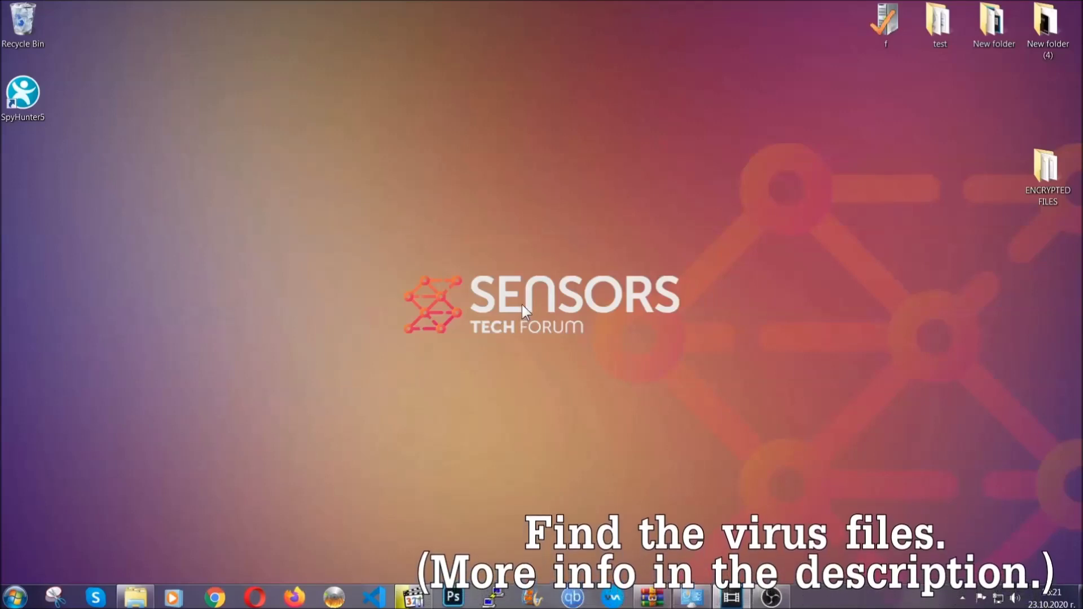
click(15, 596)
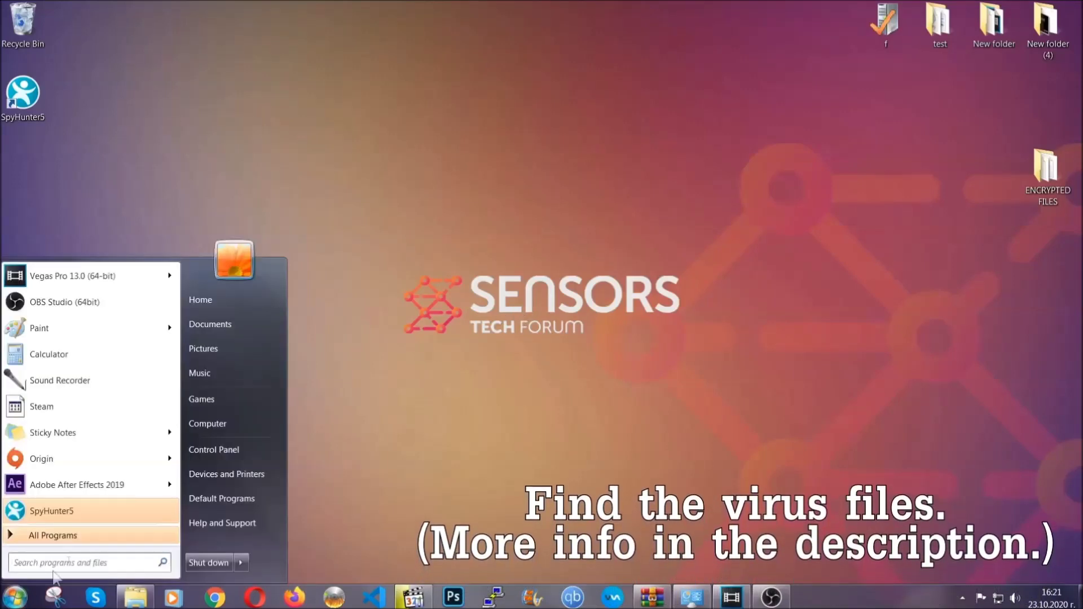
- Search the whole computer for 'fileextension:exe Example Vir' from the Computer window
click(222, 422)
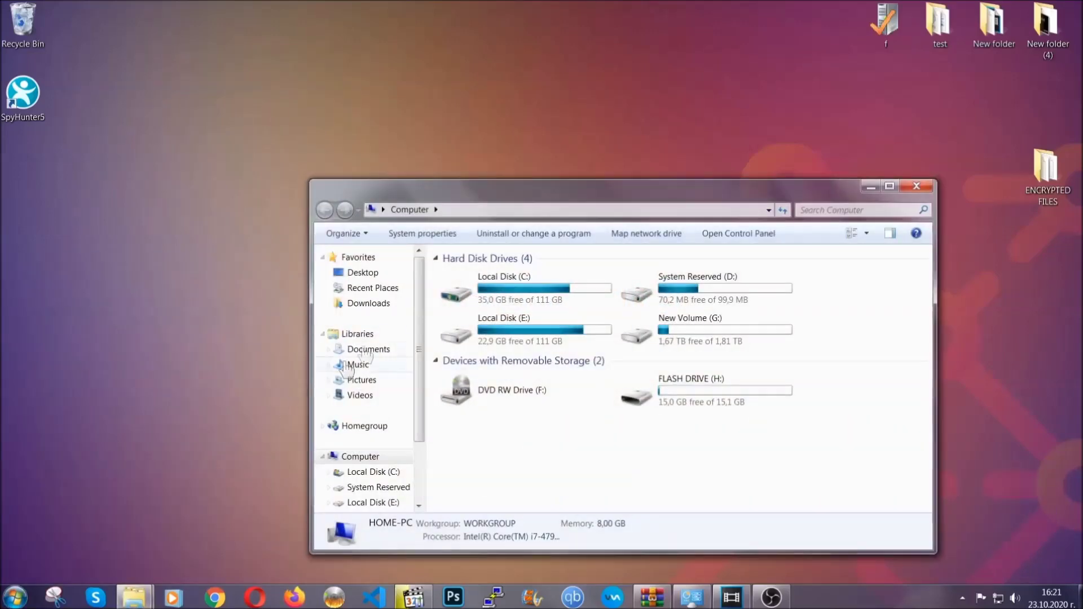
drag(589, 197, 518, 149)
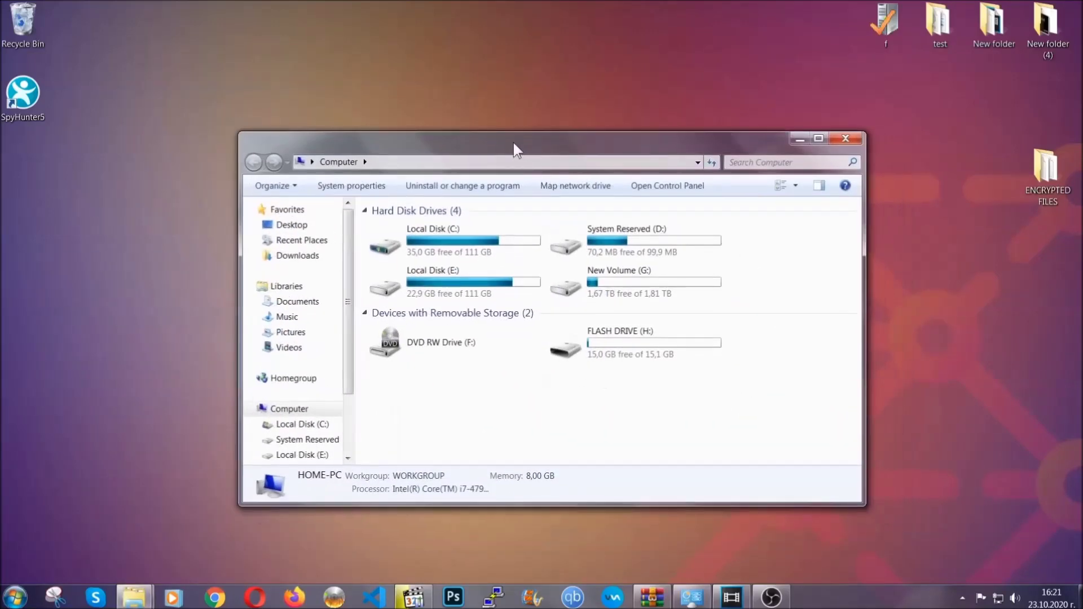
click(736, 162)
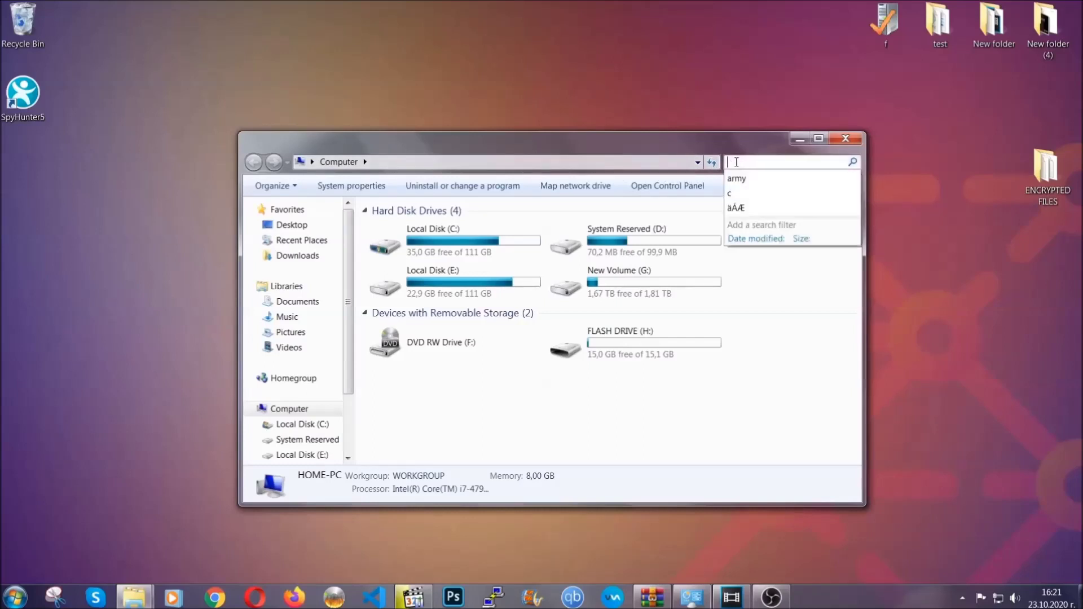
text(file)
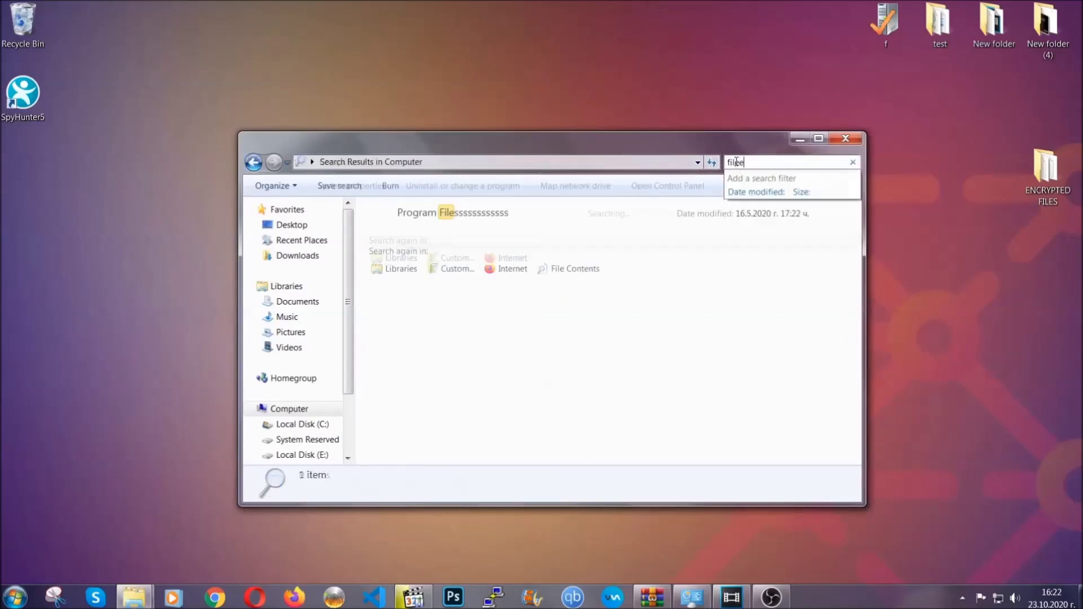
text(extension:exe )
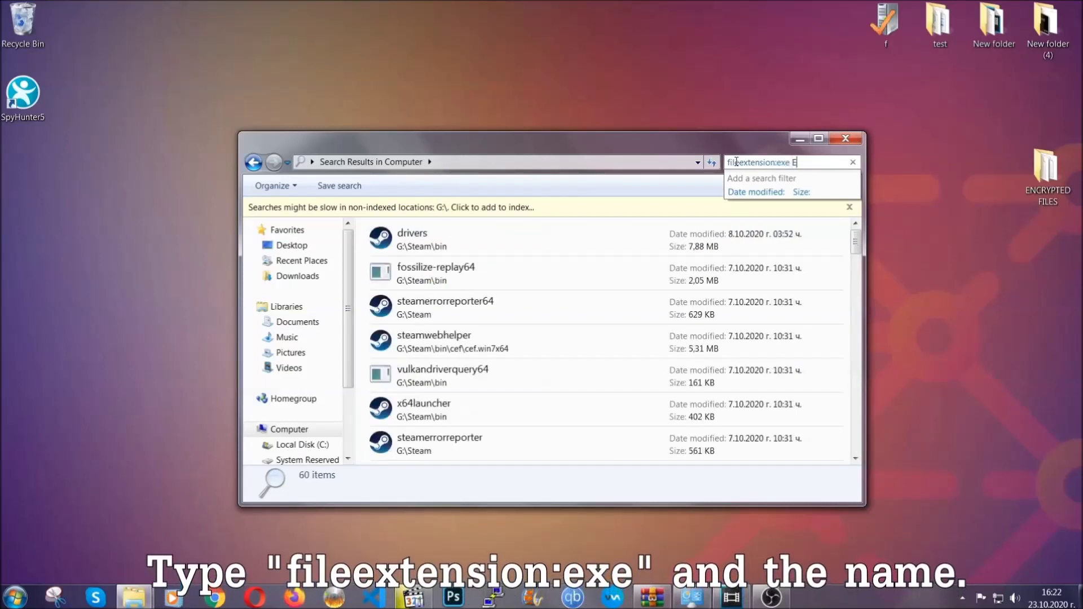
text(Example Virus Name)
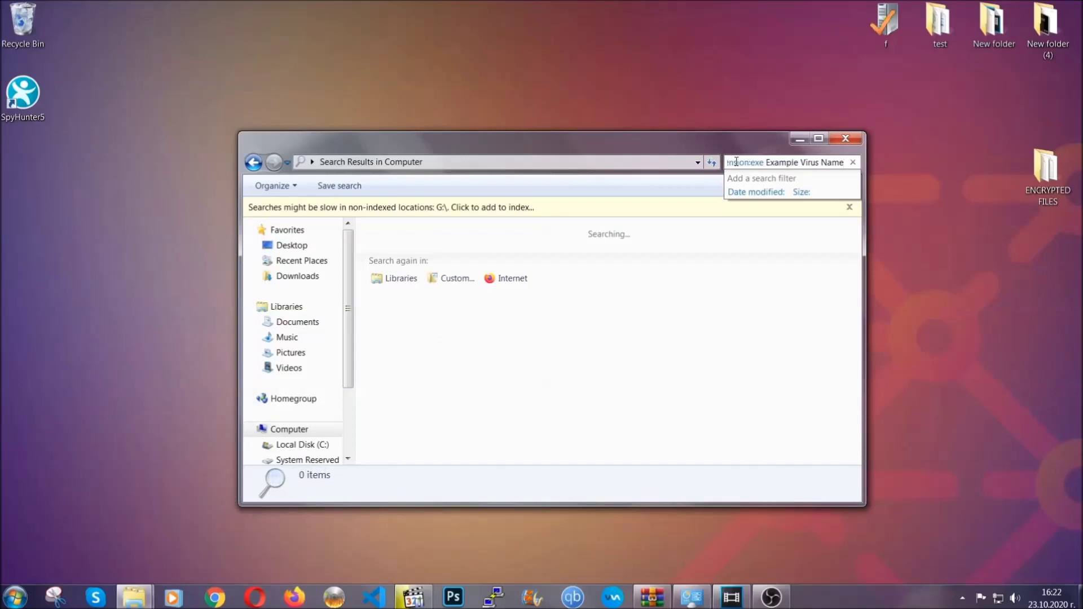
key(Return)
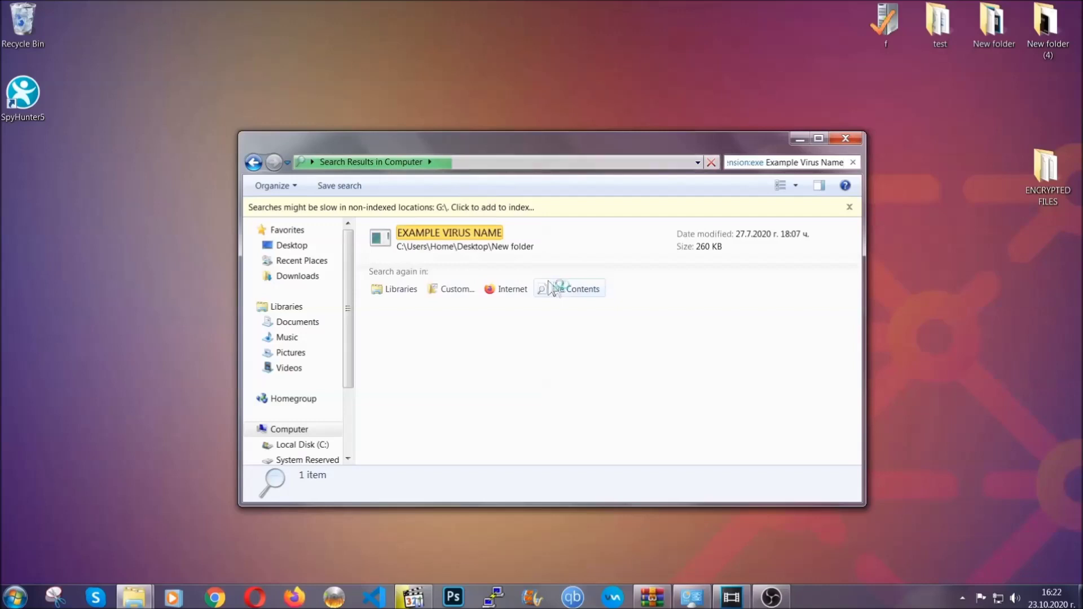
- Delete the EXAMPLE VIRUS NAME application to the Recycle Bin and close the window
click(473, 229)
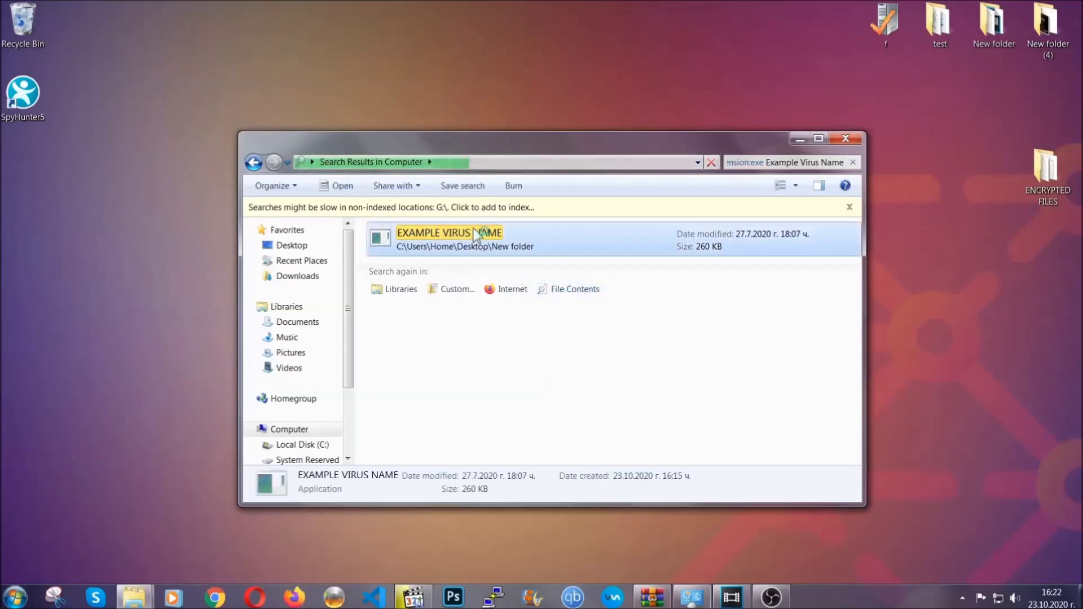
right_click(475, 231)
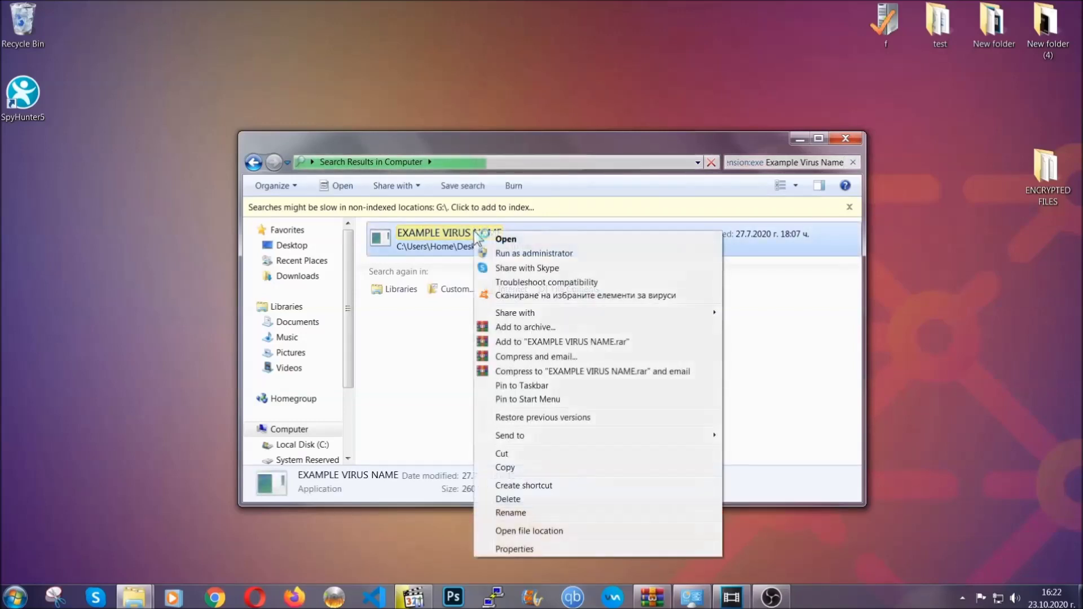
click(522, 499)
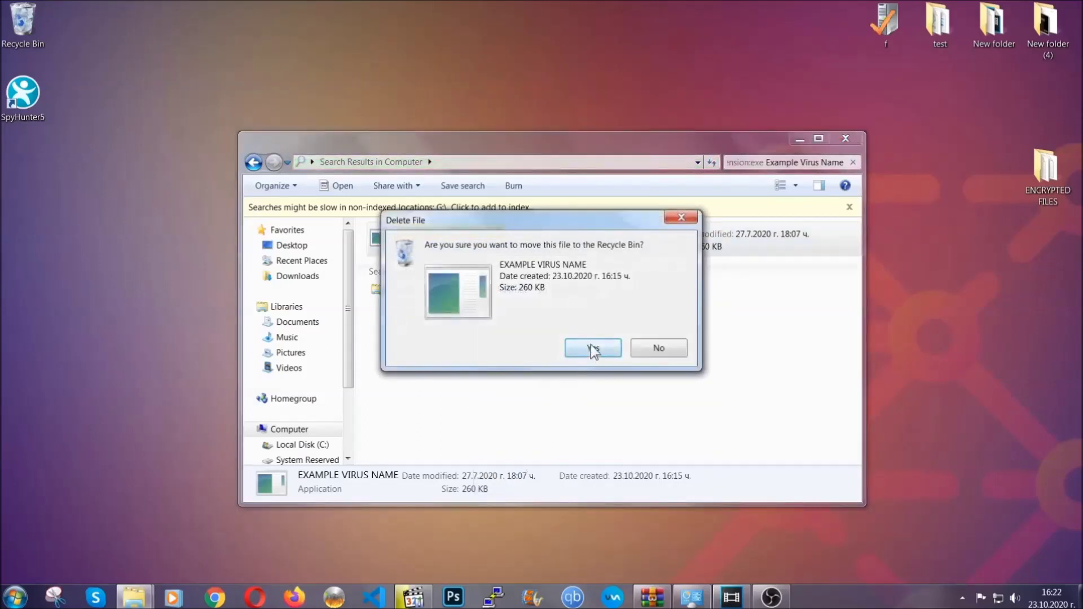
click(591, 345)
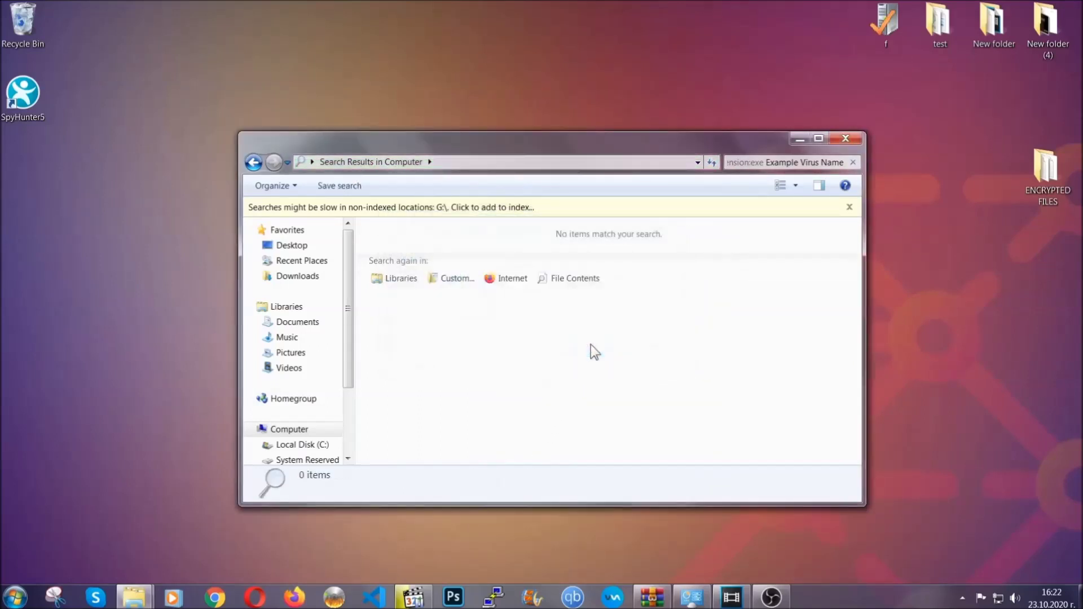
click(846, 138)
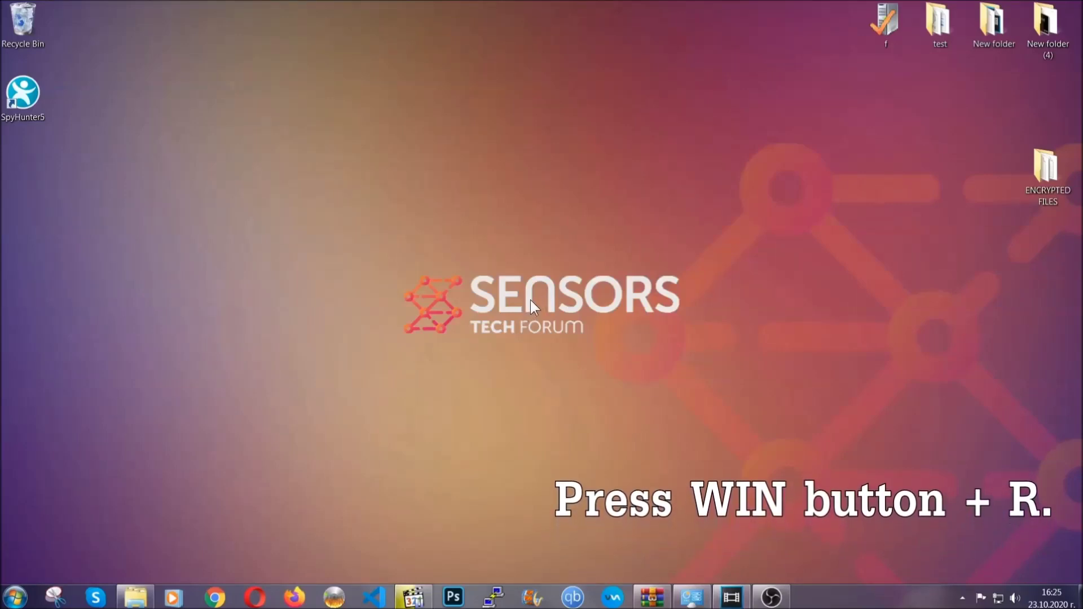
- Launch Registry Editor by running REGEDIT from the Run prompt
key(super+r)
click(116, 509)
drag(102, 512, 14, 509)
text(REGEDIT)
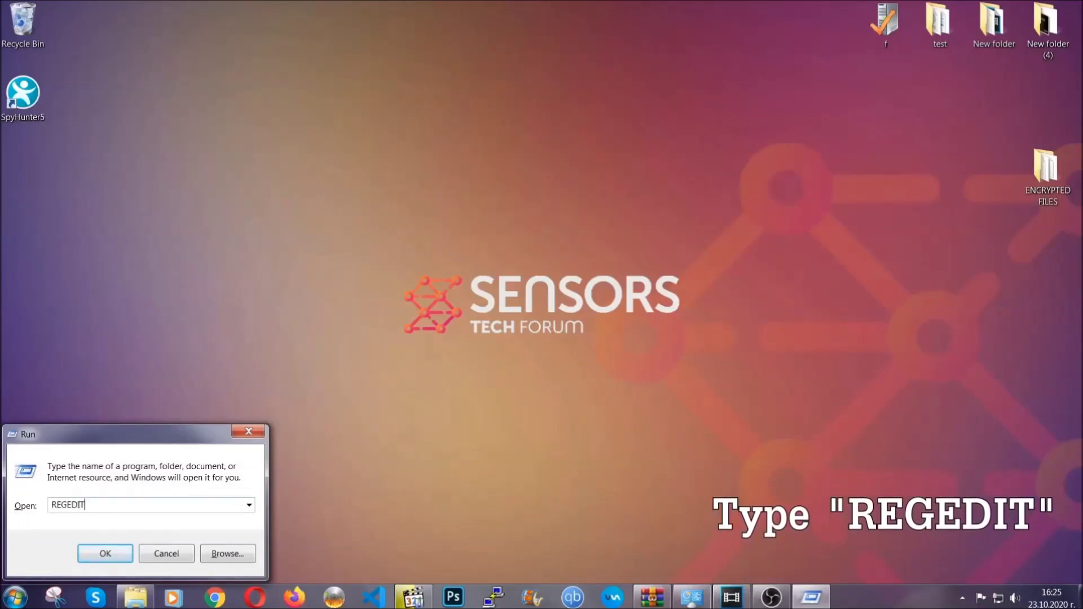
click(93, 551)
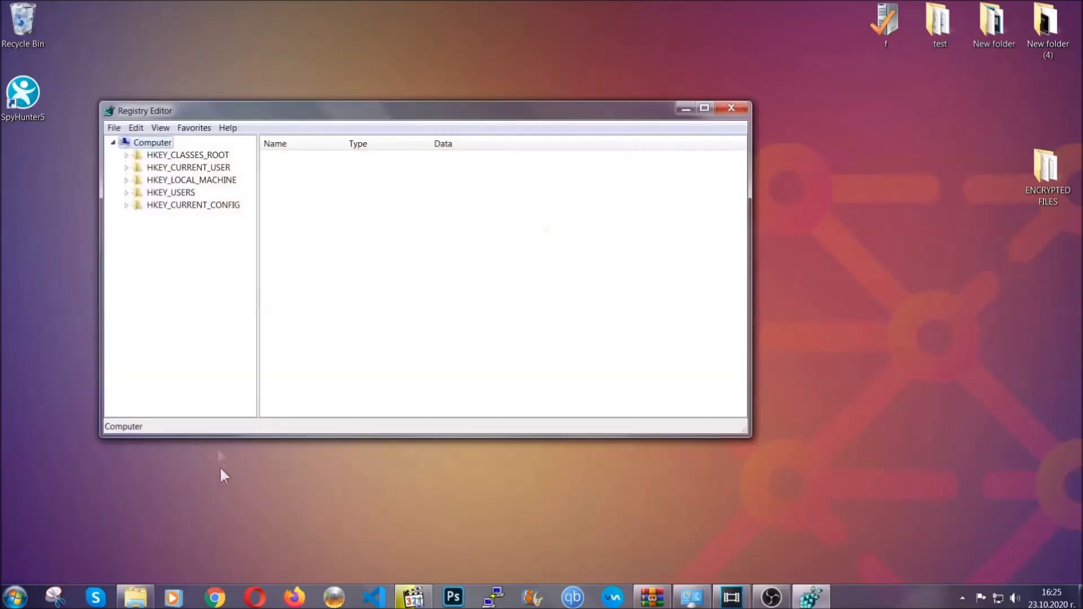
- Export the entire registry to the desktop as a BACKUP file
click(114, 129)
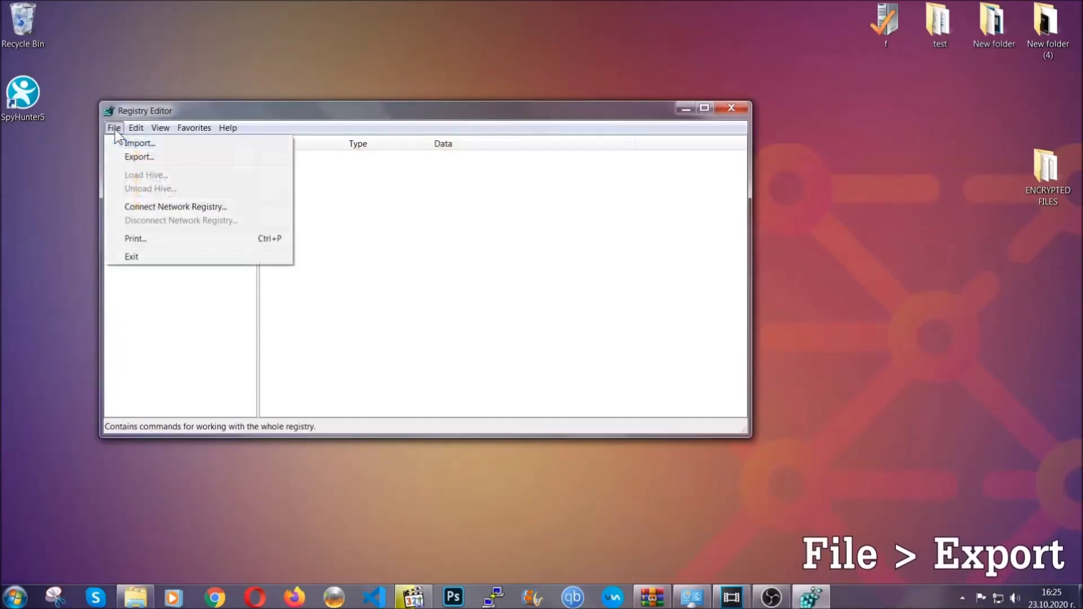
click(141, 156)
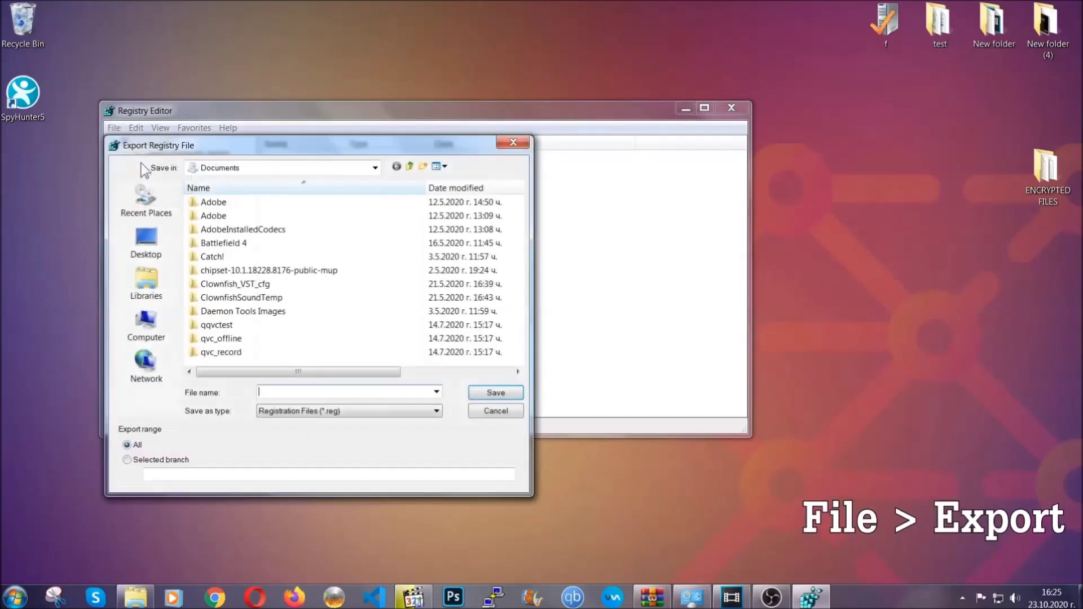
click(141, 239)
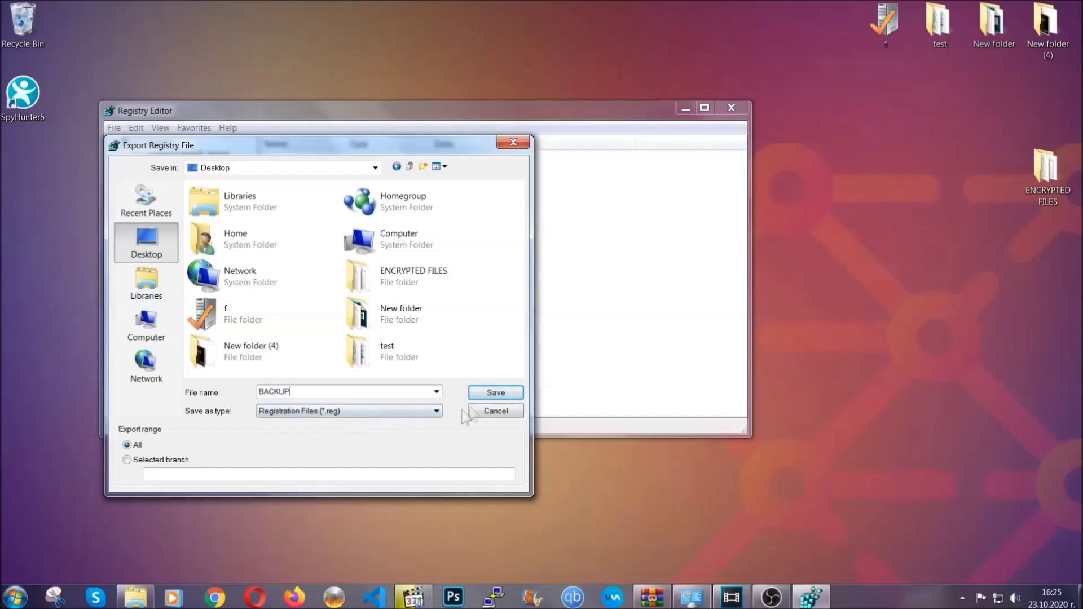
click(489, 394)
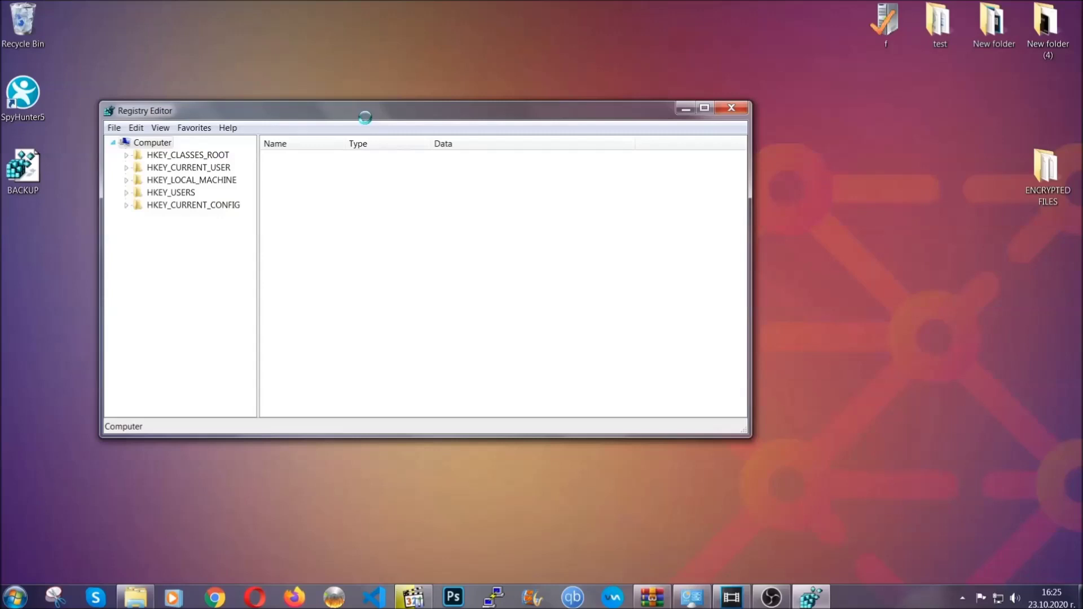
drag(365, 118, 472, 153)
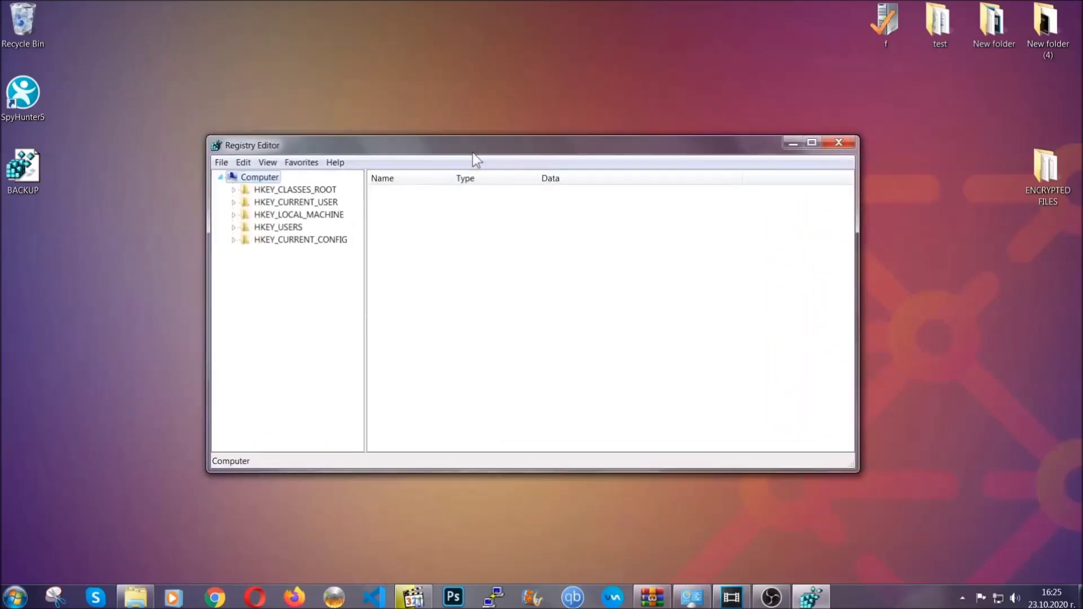
- Open the registry Find dialog and enter RunOnce as the key to search for
click(221, 163)
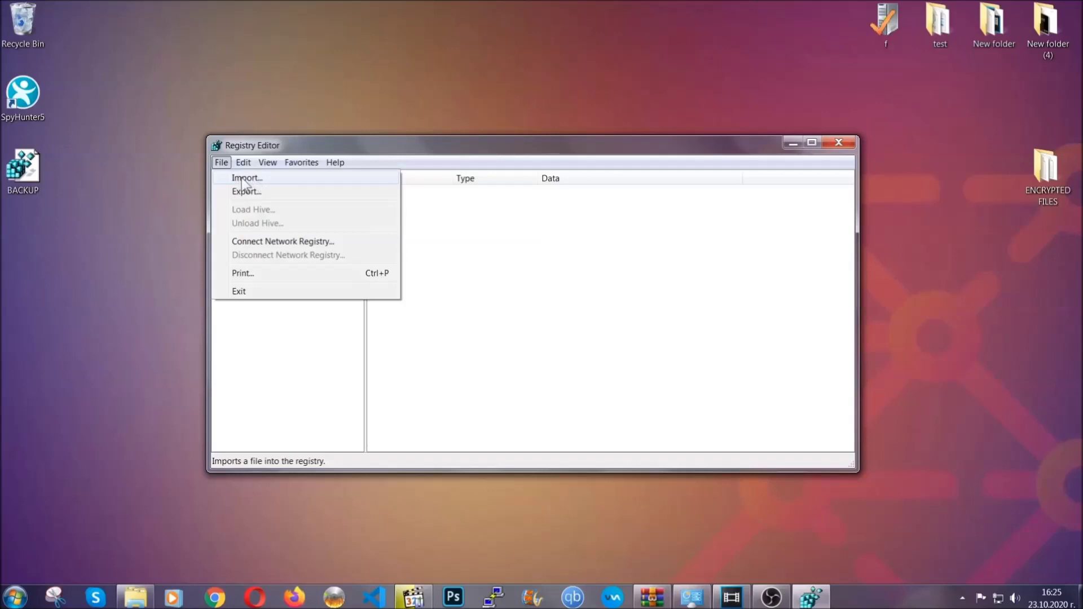
click(222, 163)
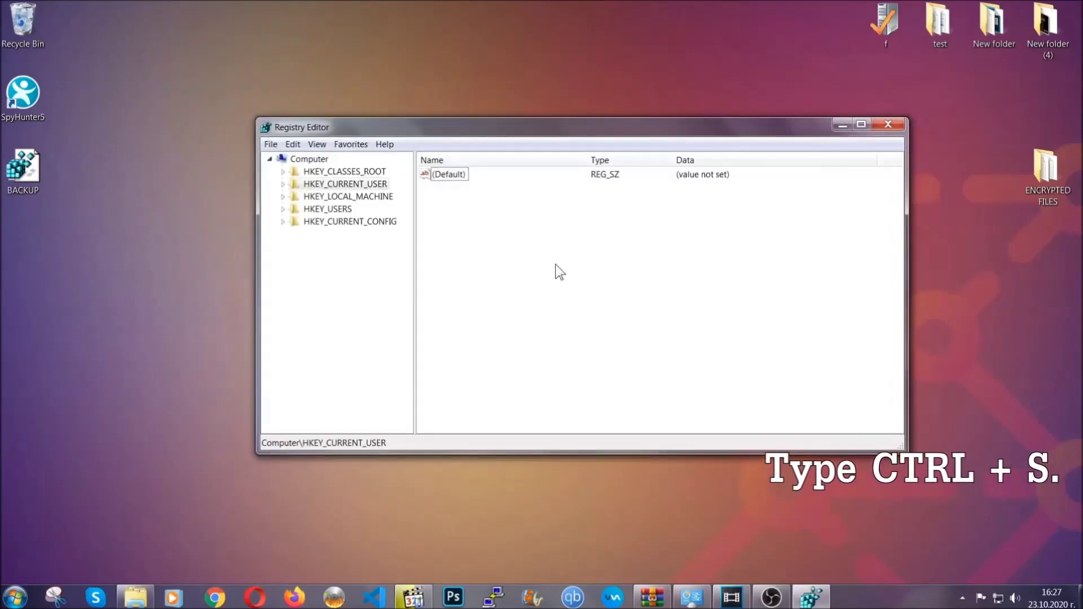
key(ctrl+f)
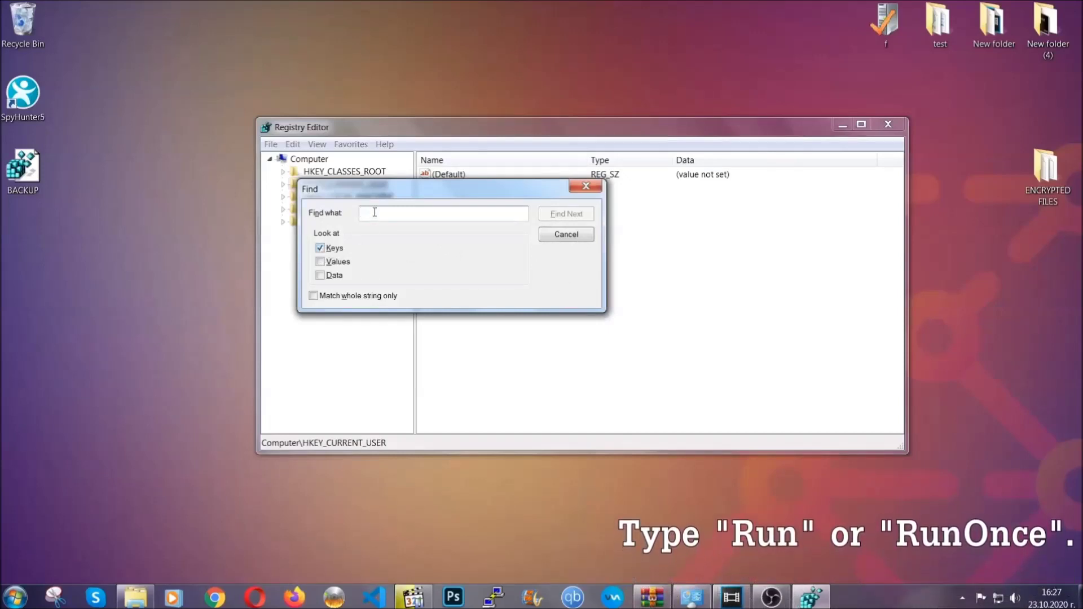
text(RunO)
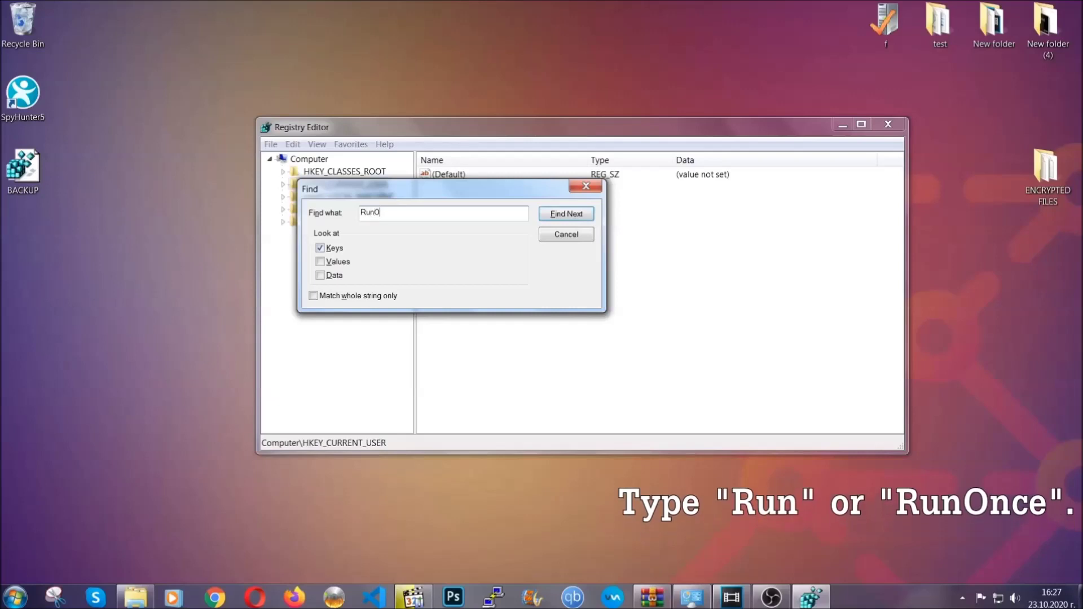
text(nce)
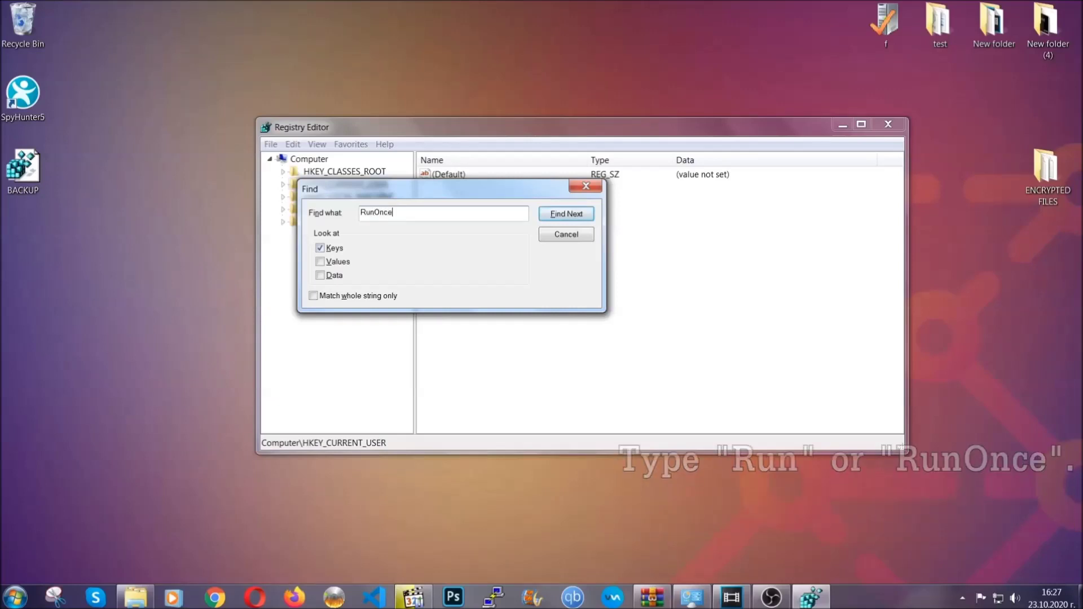
- Run the RunOnce search, then permanently delete the THE VIRUS value from the Run key
click(577, 217)
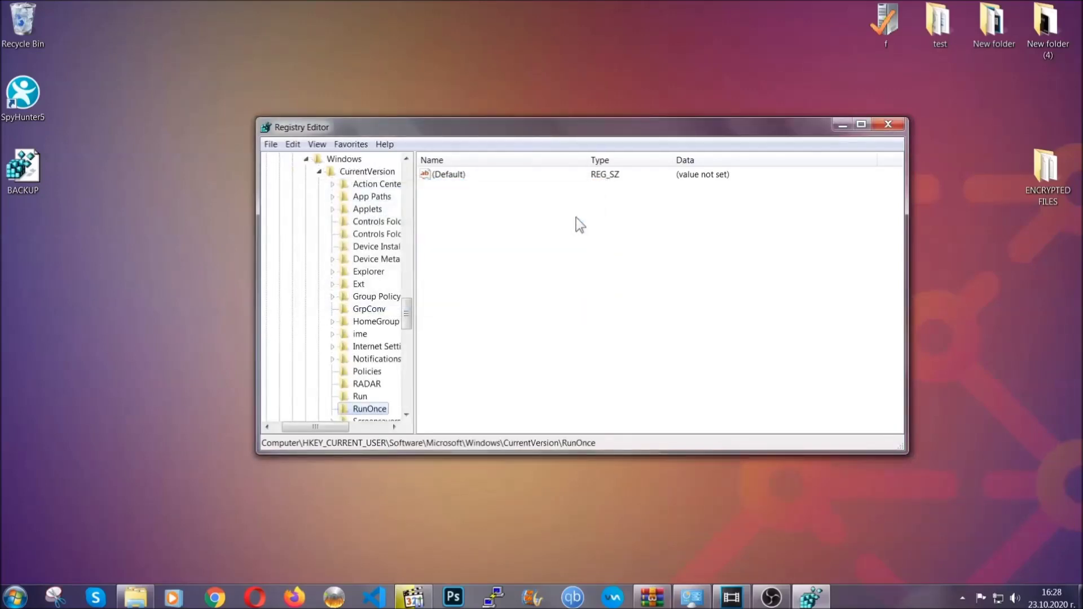
drag(407, 307, 407, 324)
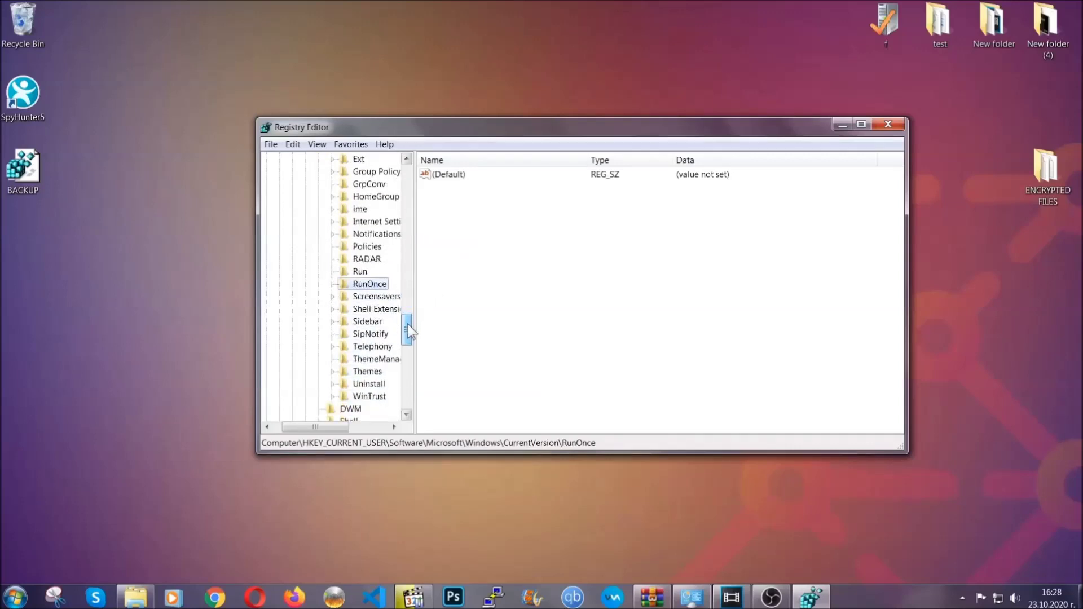
click(360, 271)
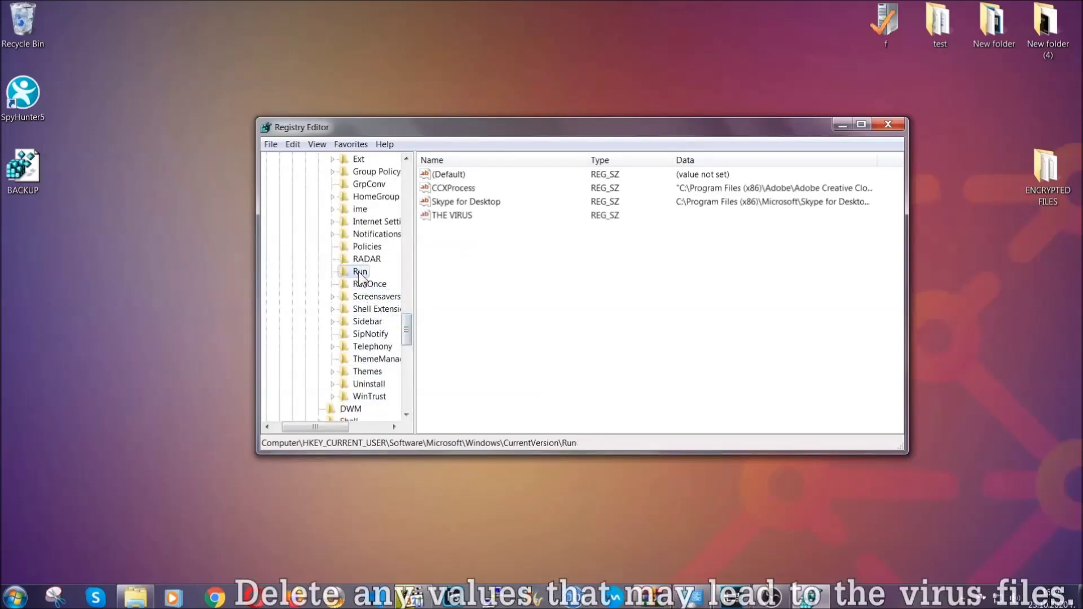
click(444, 216)
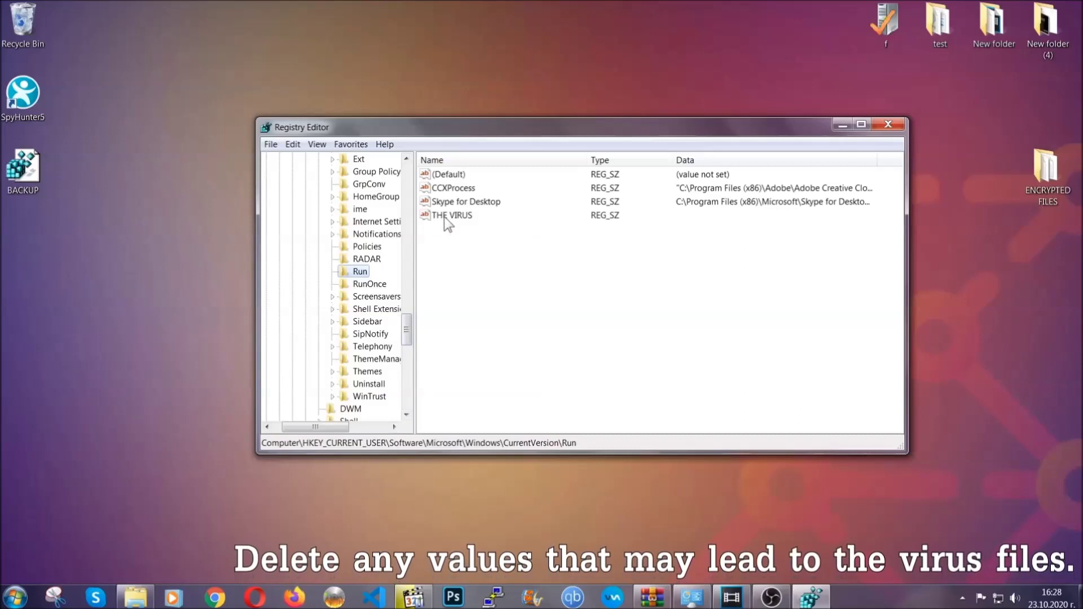
right_click(445, 217)
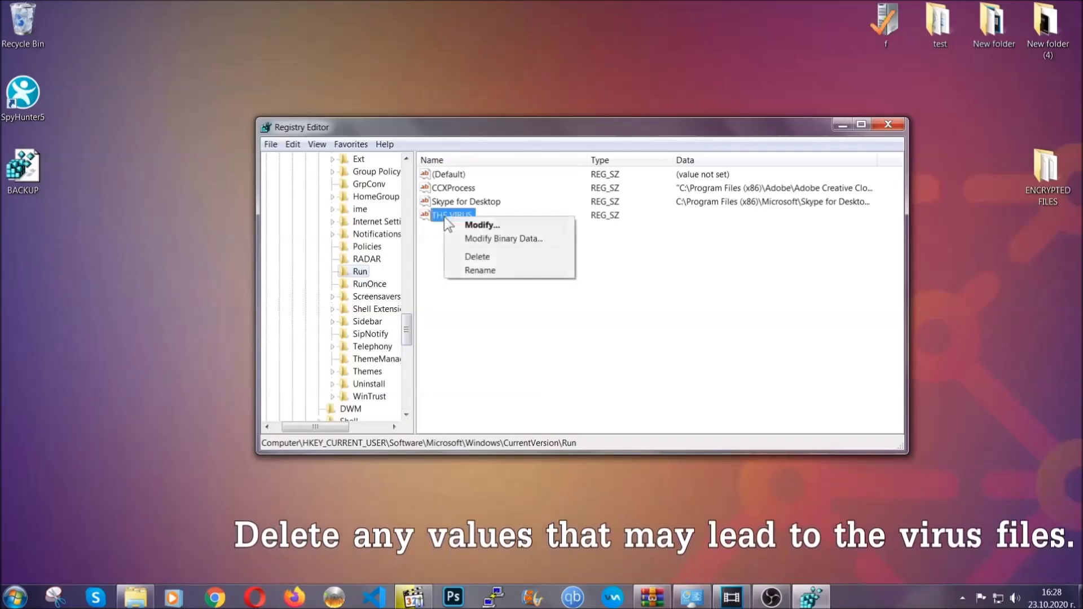
click(476, 257)
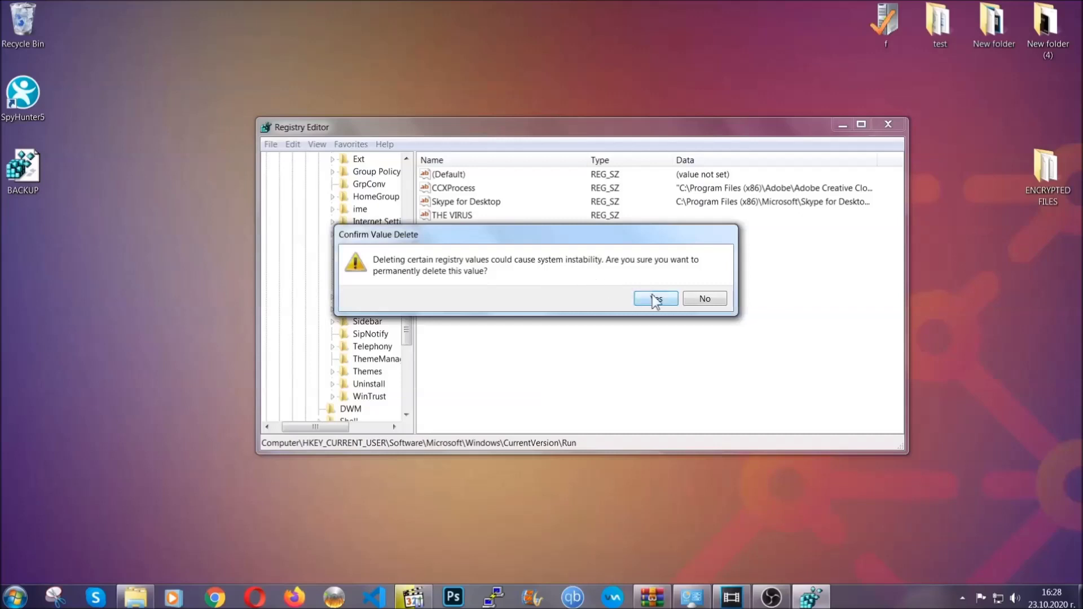
click(655, 299)
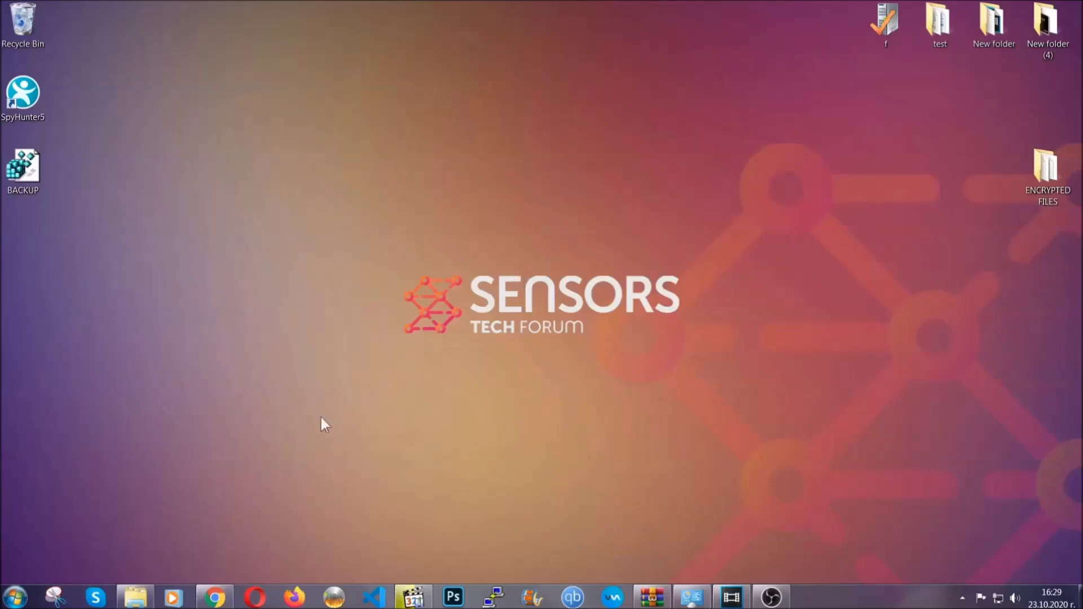
- In Chrome's SensorsTechForum recovery article, expand Method 2 - Restore Data via Windows Backup
click(216, 599)
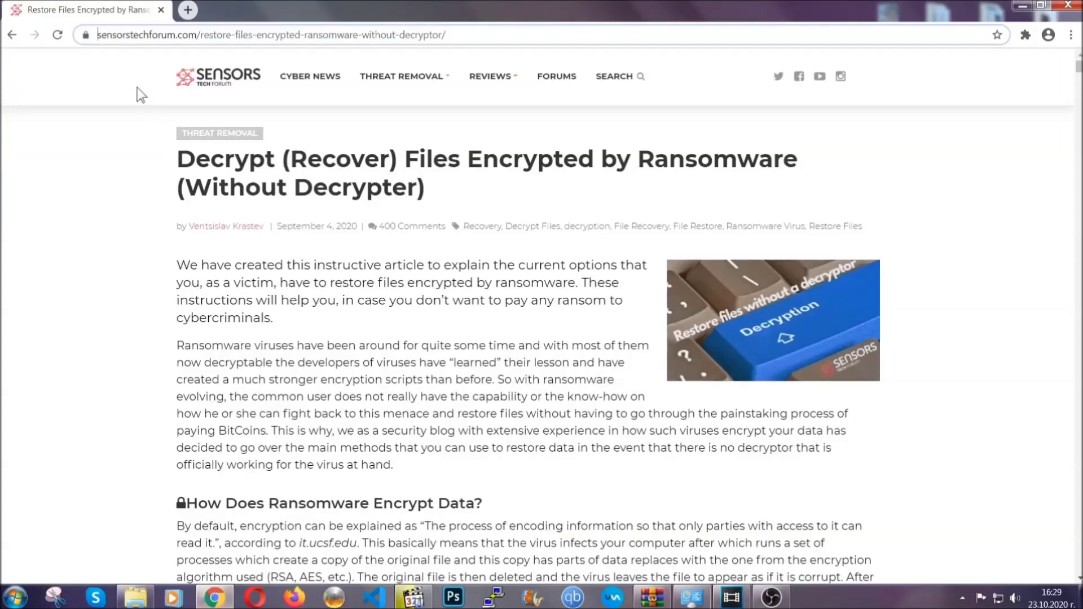
click(98, 35)
drag(98, 35, 488, 39)
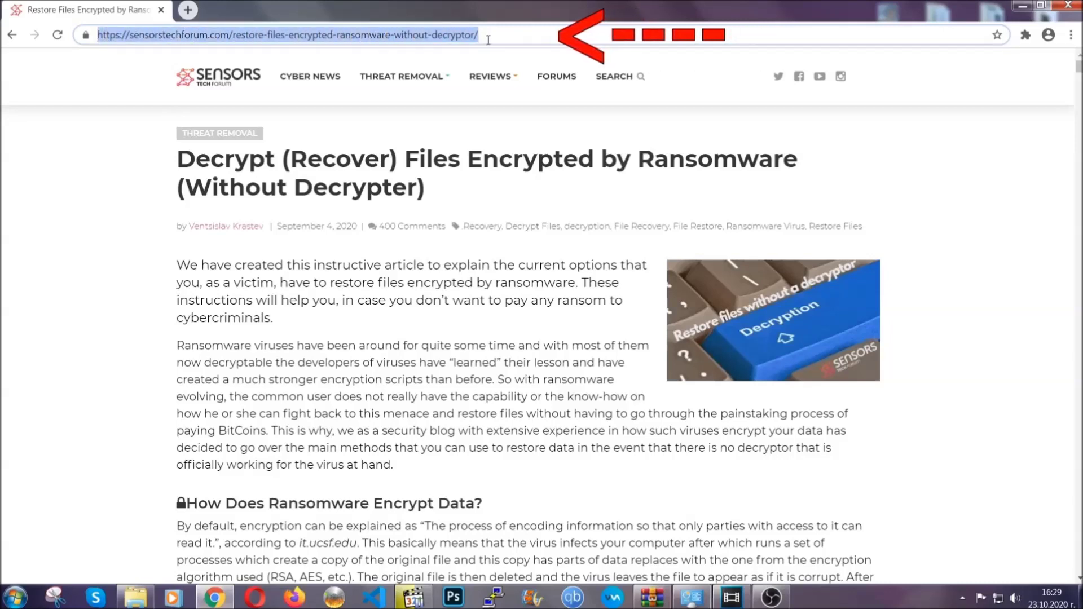
mouse_move(489, 111)
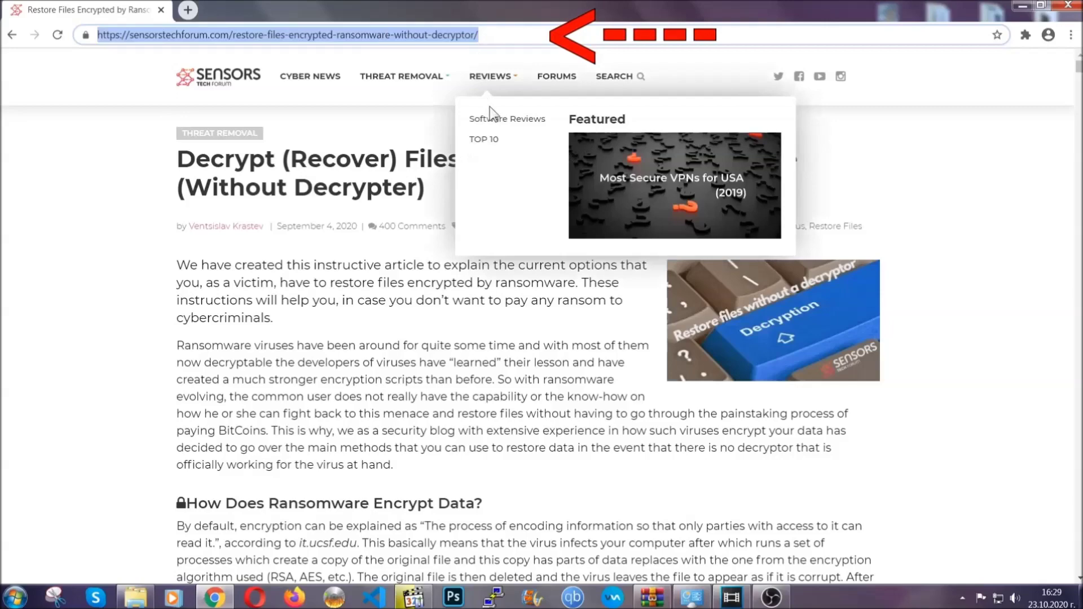
scroll(557, 308, down, 5)
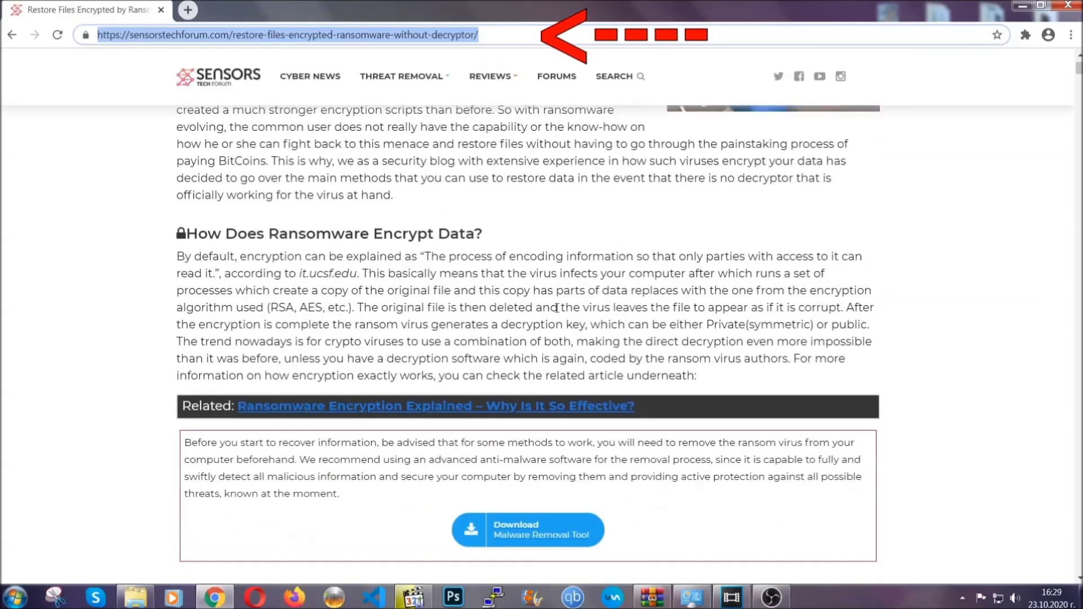
scroll(557, 307, down, 6)
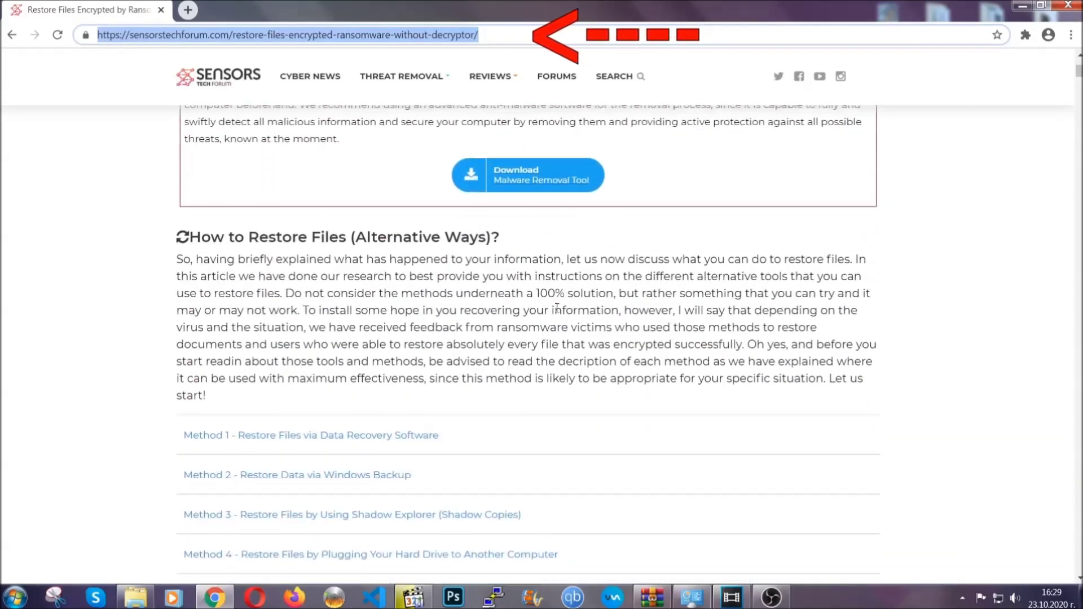
scroll(557, 307, down, 4)
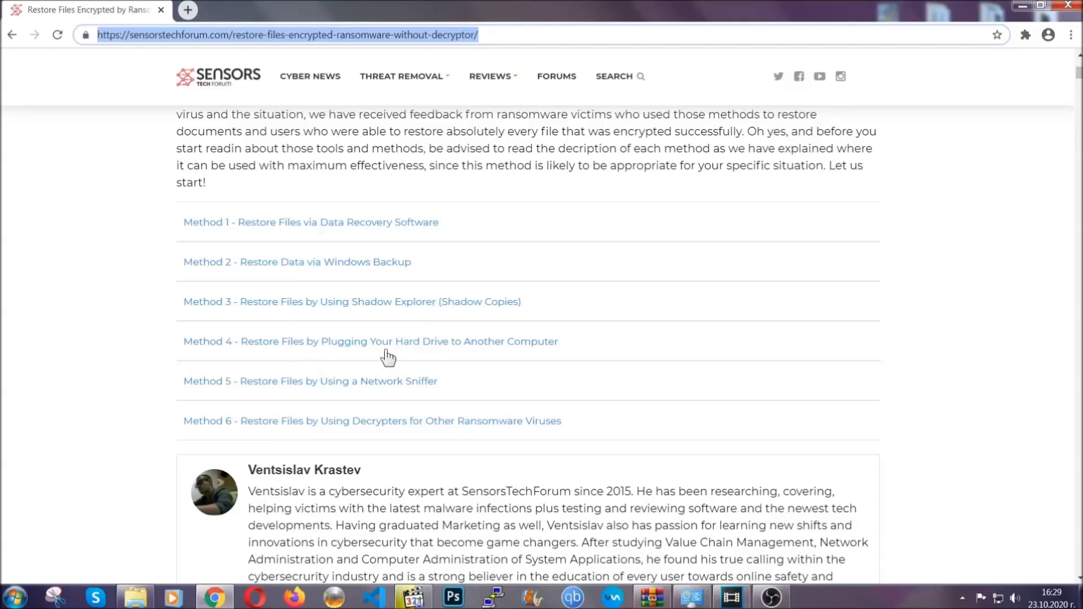
click(337, 263)
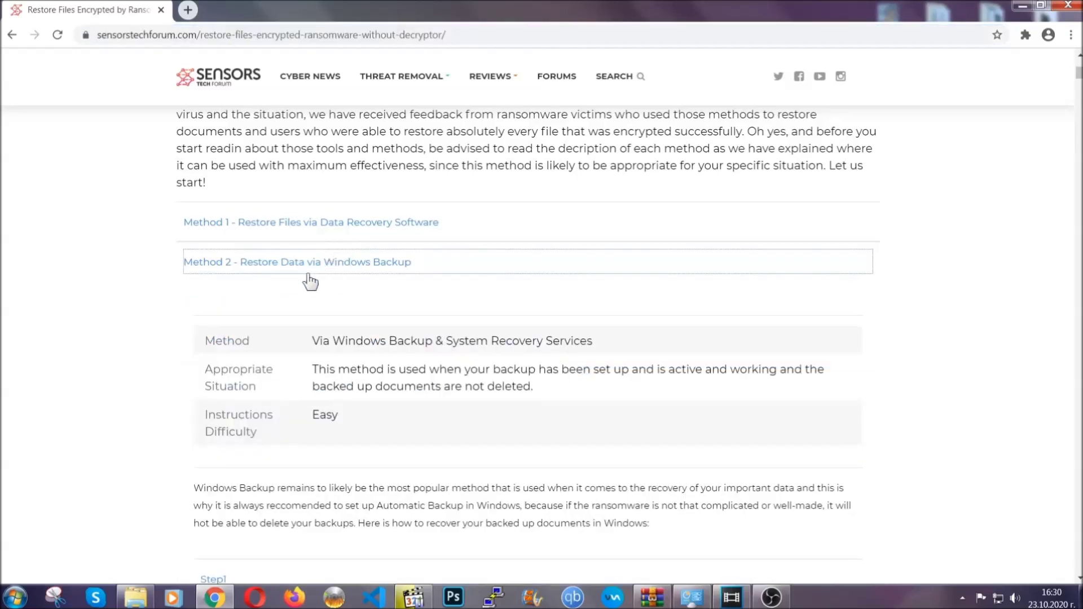
- Expand Step1, Step2 and Step3 of the Windows Backup method in the article
drag(313, 338, 381, 421)
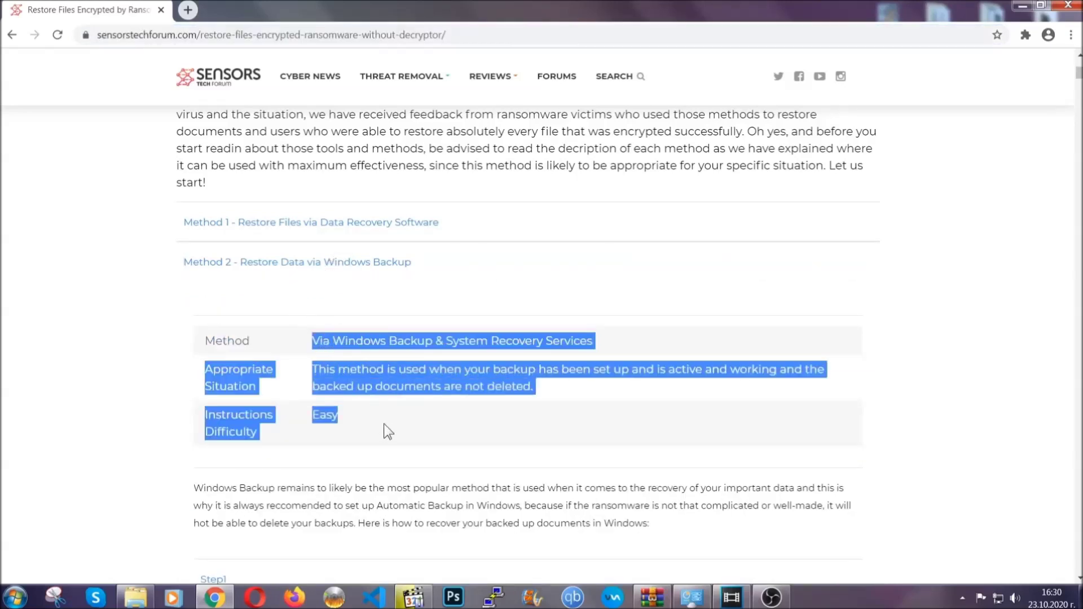
click(384, 424)
scroll(387, 420, down, 4)
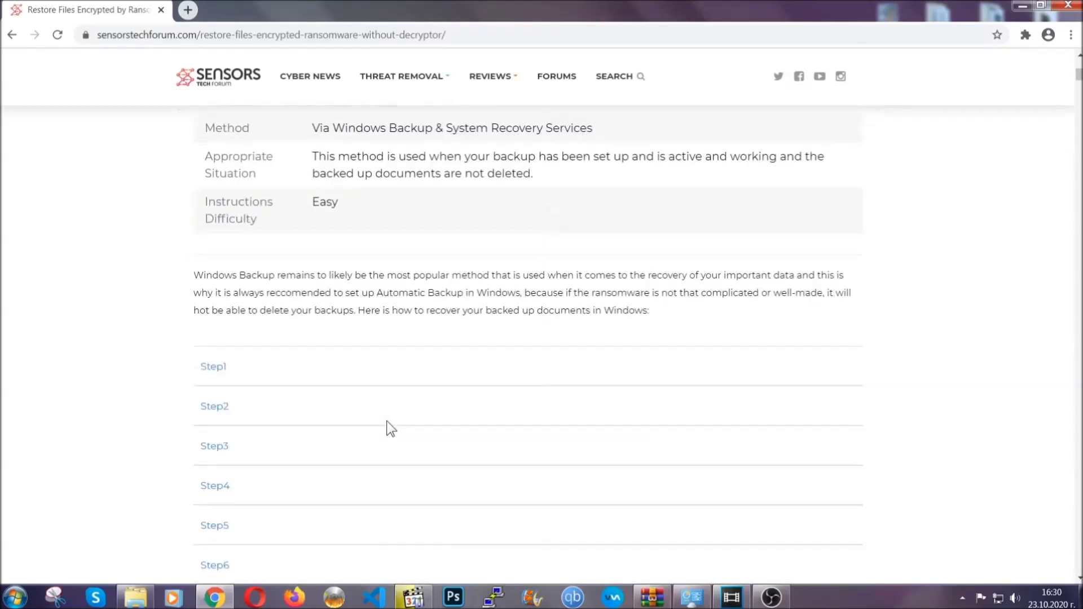
scroll(387, 421, down, 1)
click(224, 299)
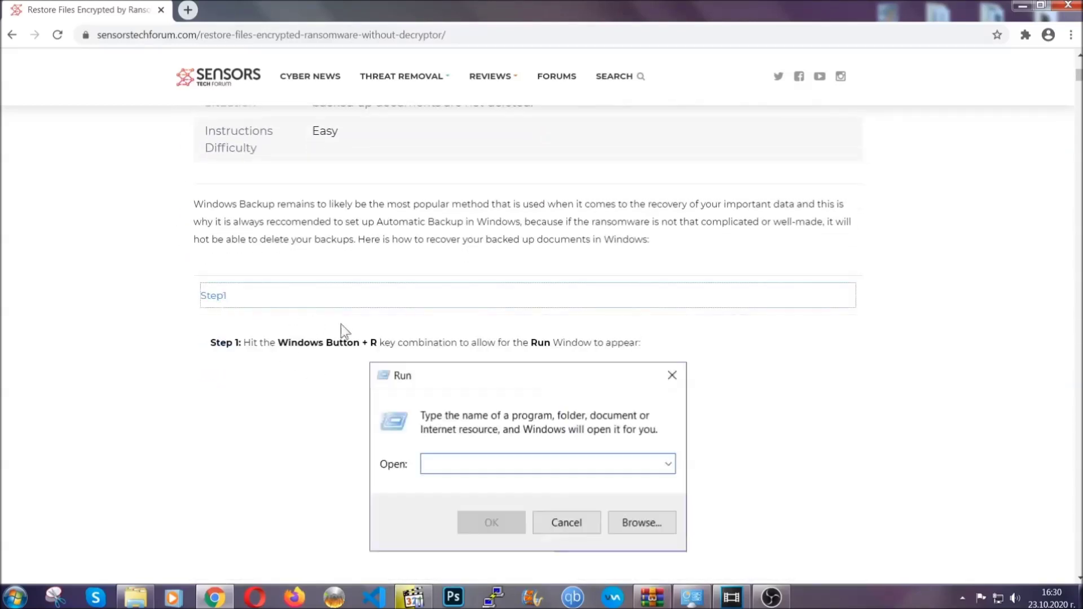
scroll(507, 350, down, 5)
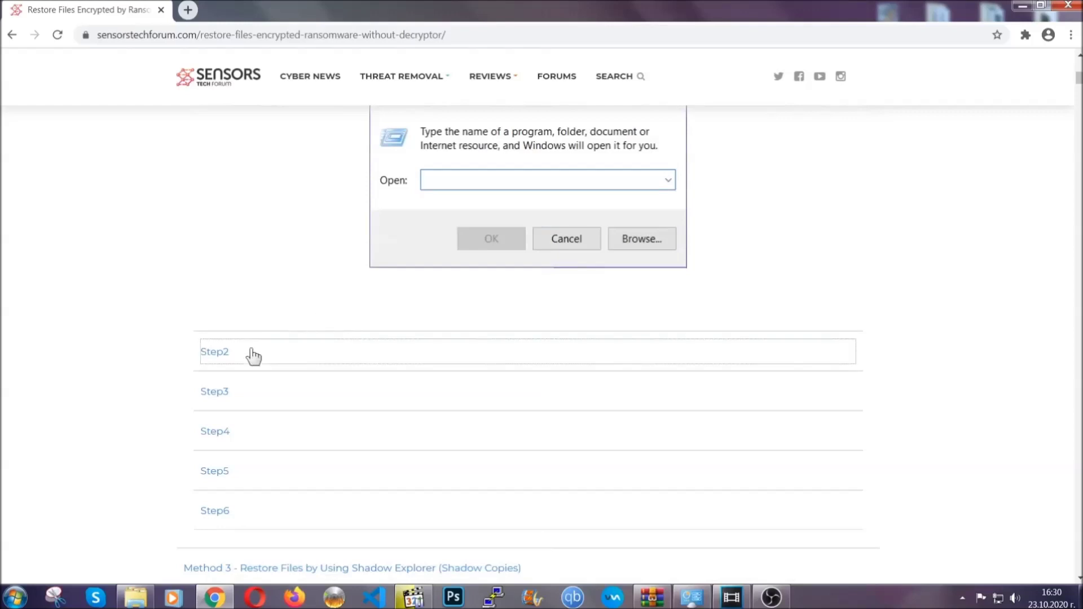
click(253, 355)
scroll(468, 360, down, 5)
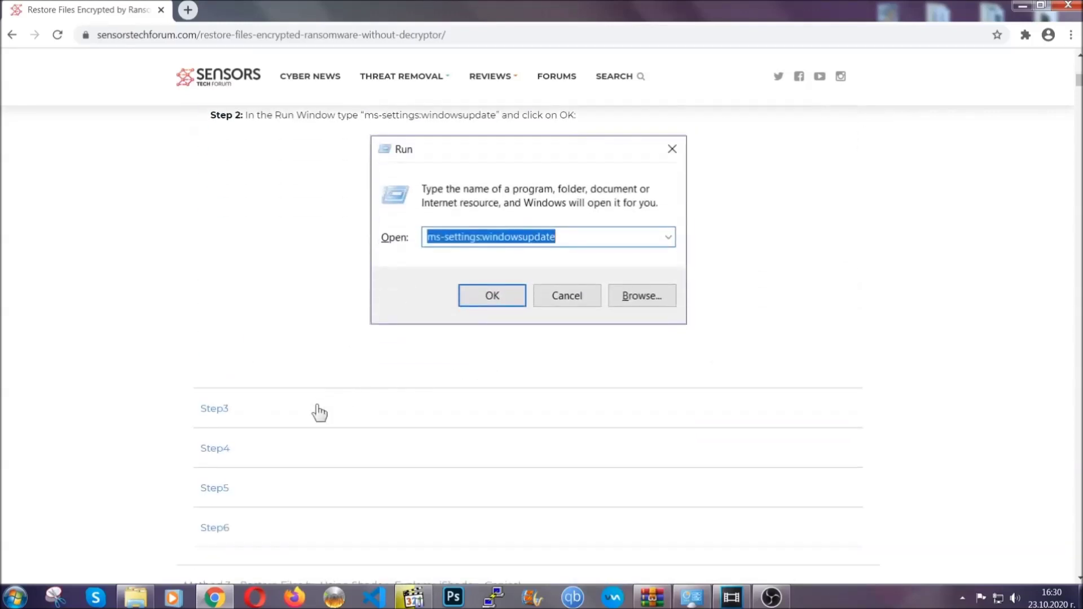
click(319, 413)
- Read through the expanded steps, then minimize Chrome to show the desktop
scroll(478, 386, down, 4)
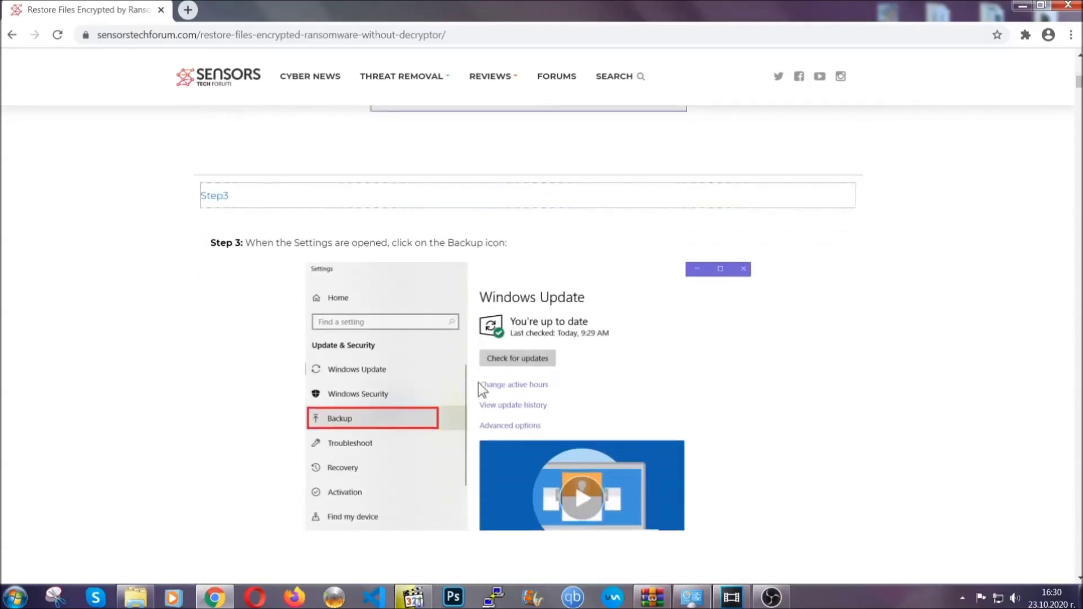
scroll(477, 383, down, 3)
scroll(476, 385, down, 2)
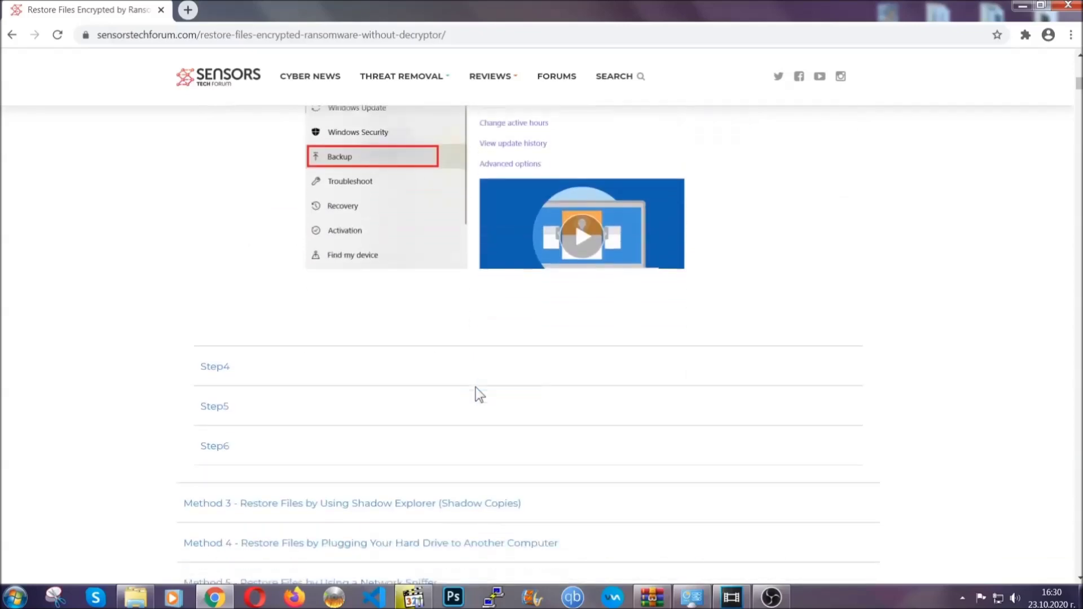
scroll(476, 387, down, 8)
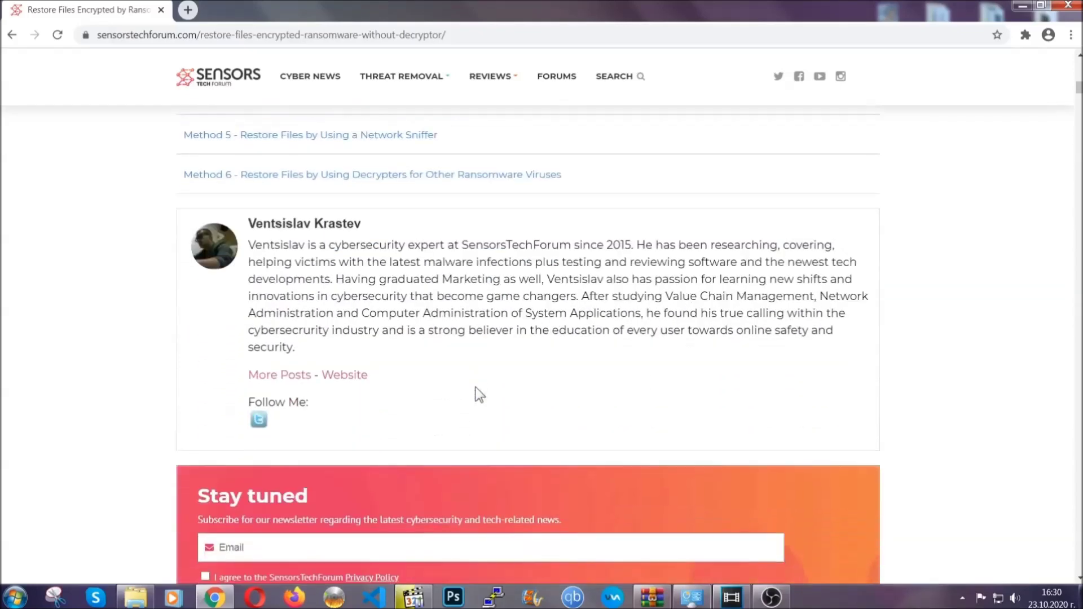
scroll(476, 386, up, 20)
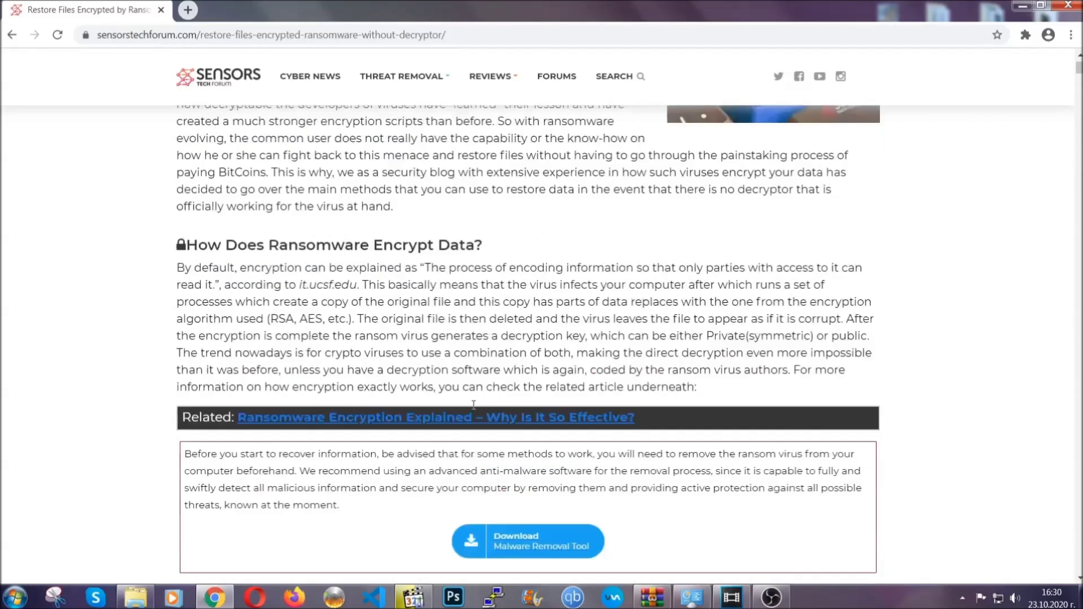
scroll(473, 404, up, 5)
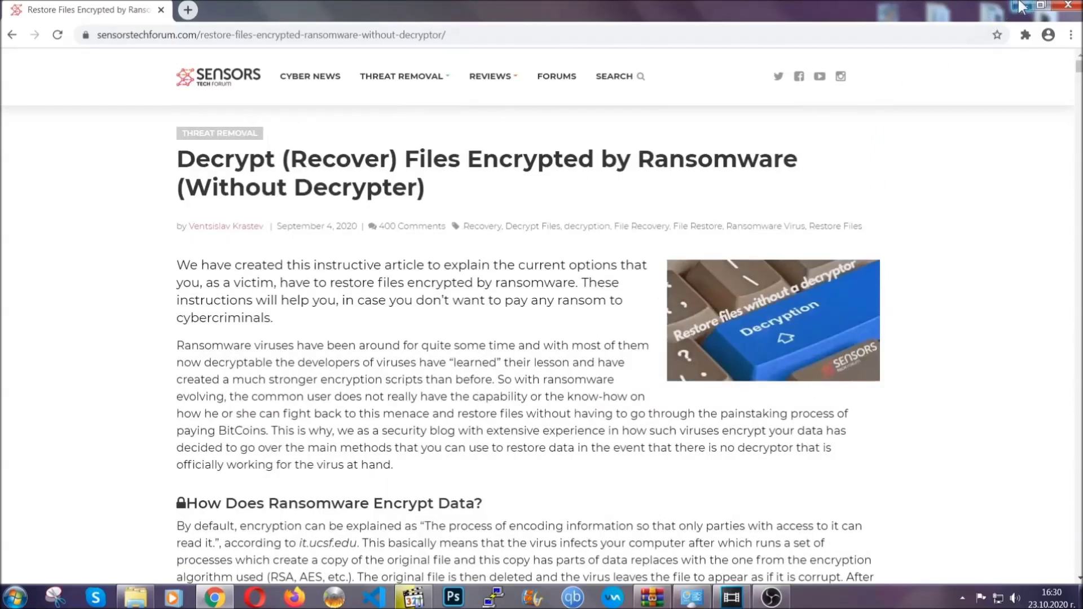
click(1020, 6)
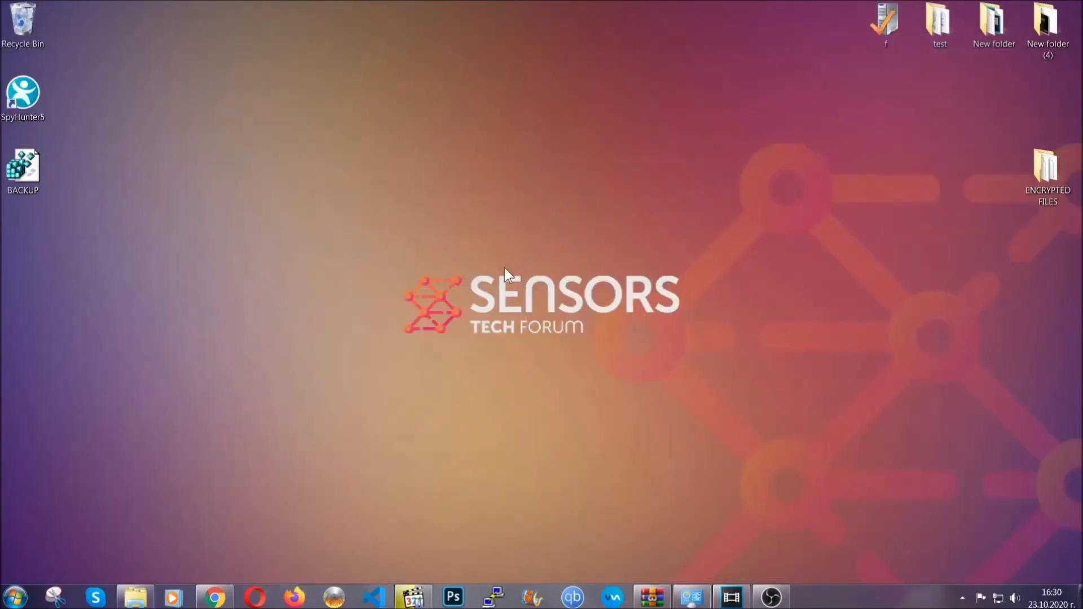